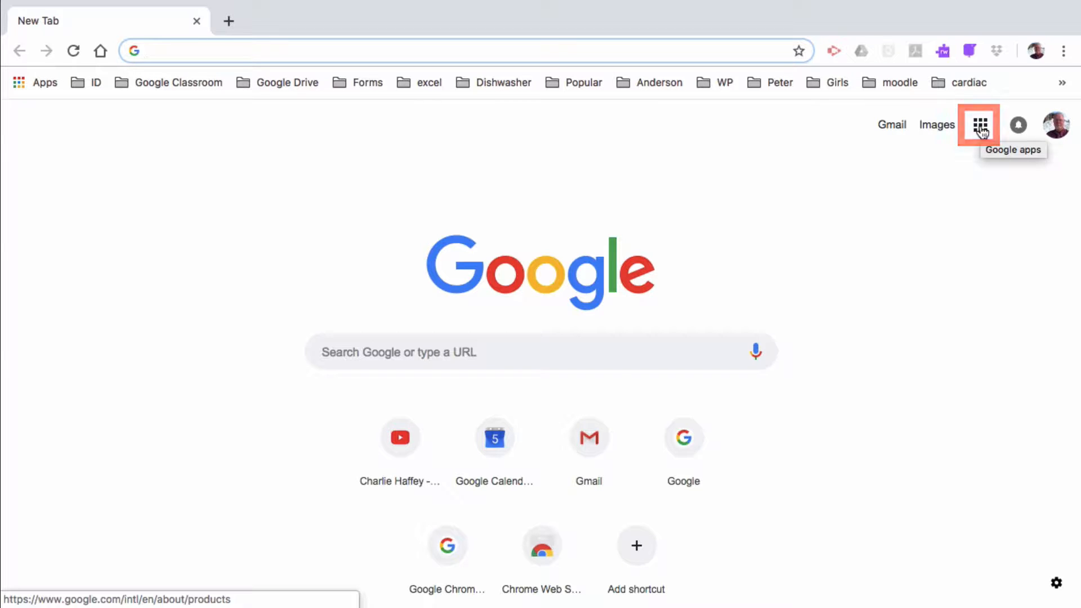
Look through the available Google apps to locate Drive
left_click(981, 127)
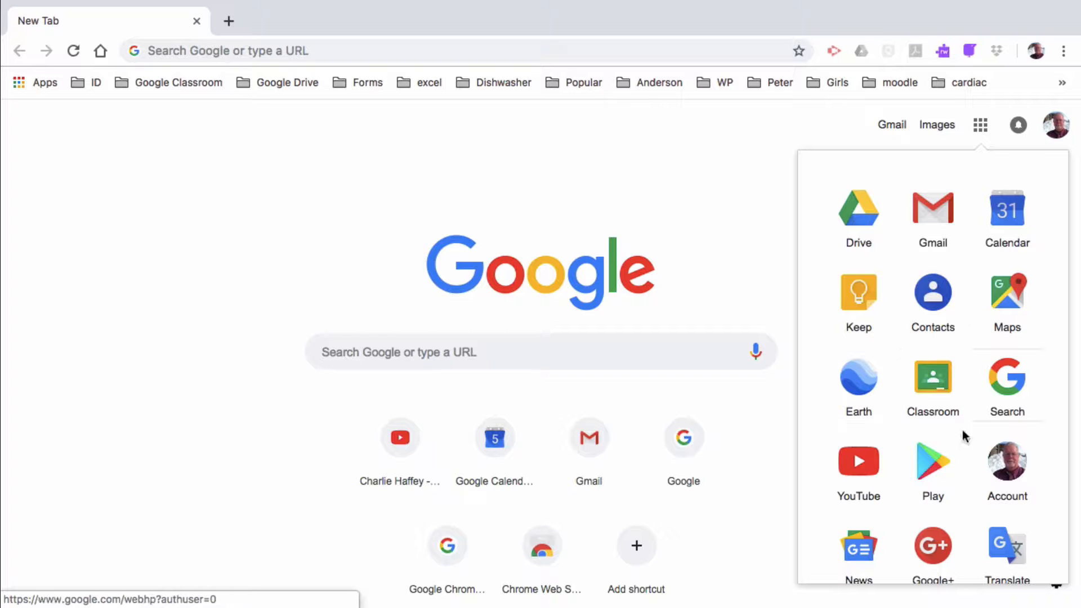
scroll(962, 439, "down", 3)
scroll(960, 440, "down", 5)
scroll(962, 439, "up", 10)
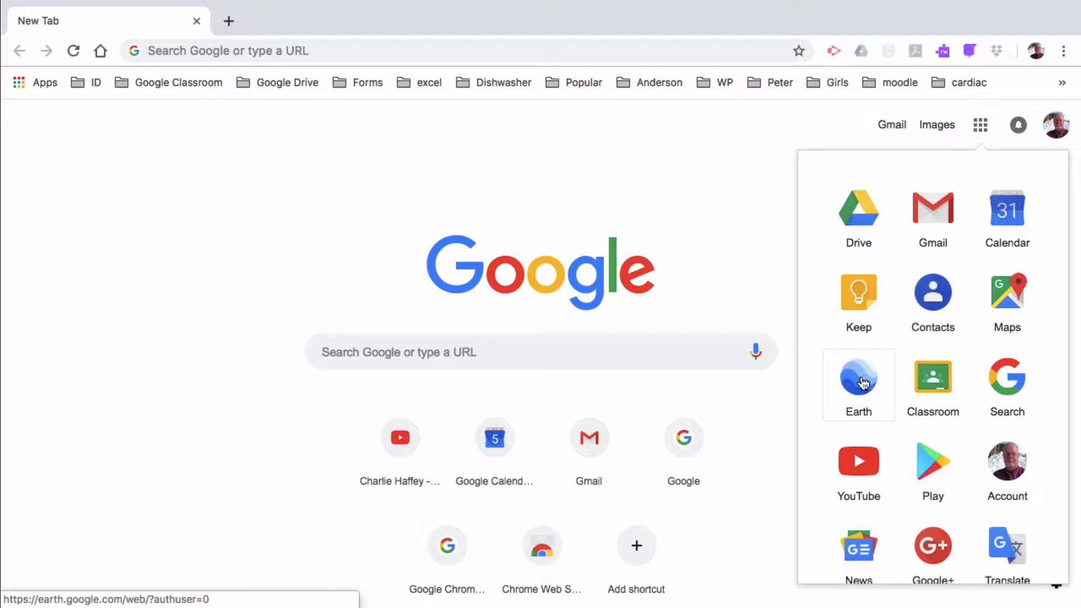
mouse_move(863, 382)
left_mouse_down()
mouse_move(861, 358)
mouse_move(976, 248)
mouse_move(976, 274)
mouse_move(861, 372)
left_mouse_up()
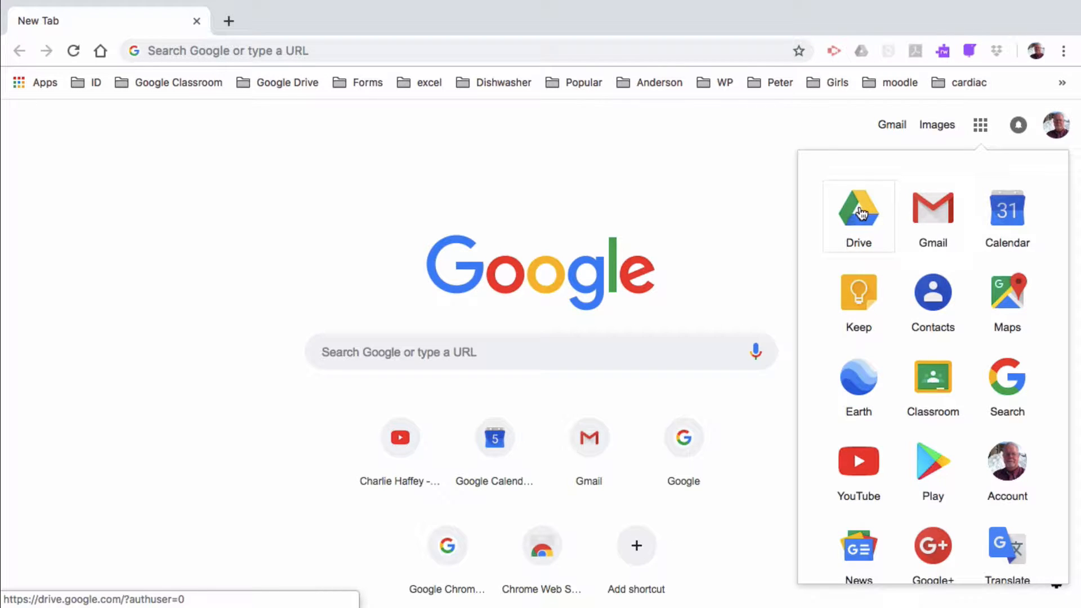
left_click(338, 168)
Go to Google Drive at drive.google.com/drive/u/0/
left_click(276, 51)
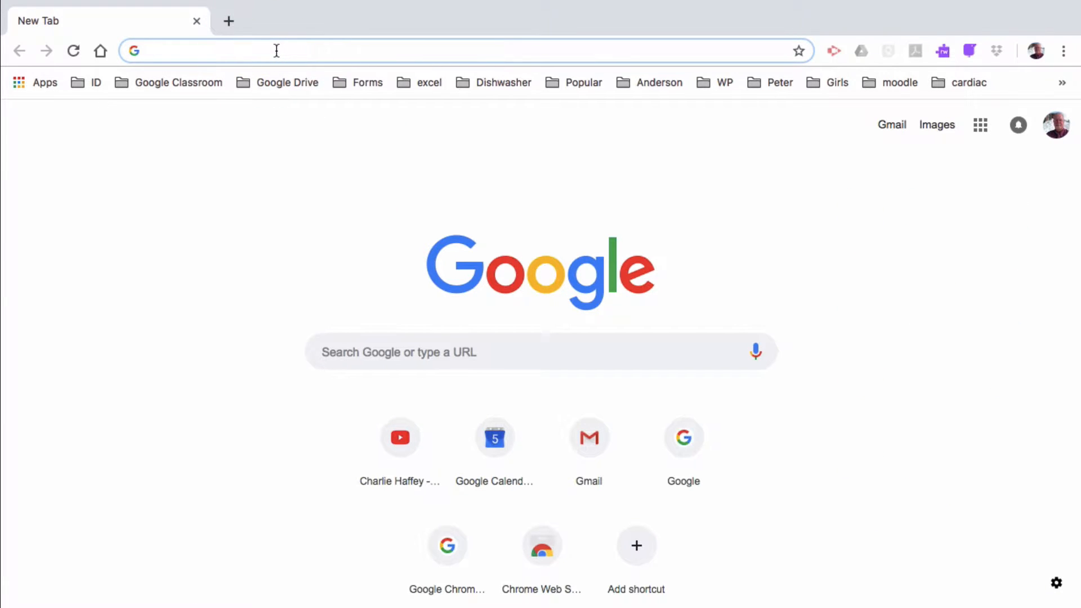
type("drive.google.com/drive/u/0/")
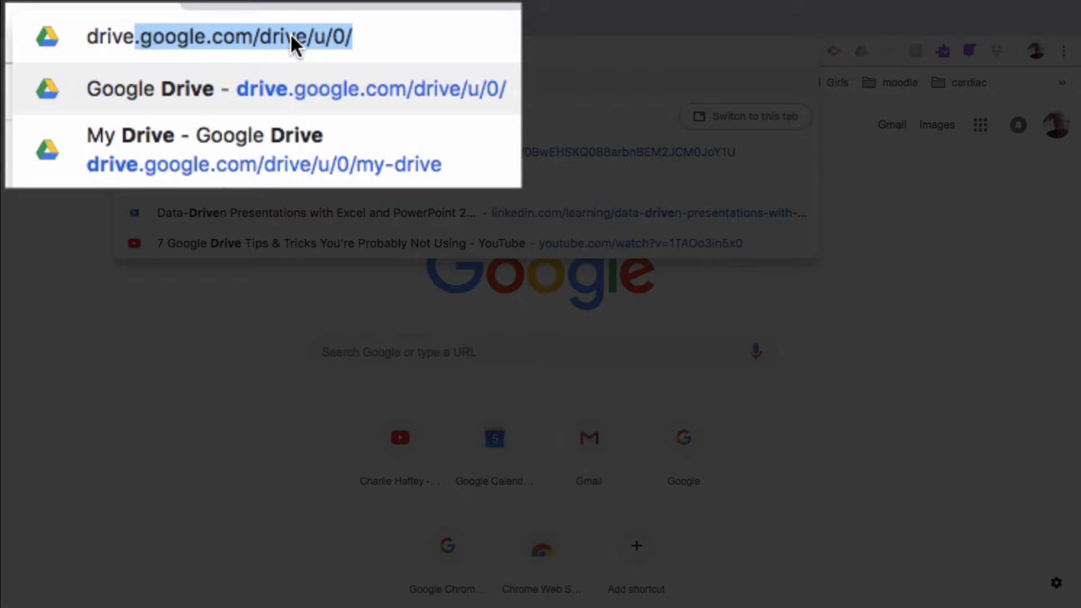
key("Return")
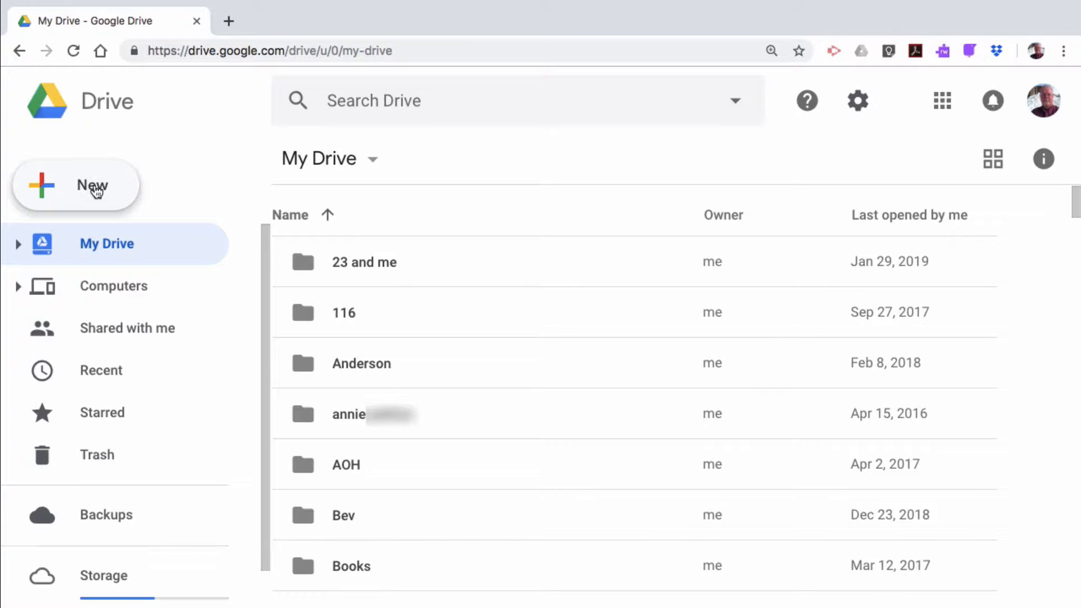
Examine the item types that can be created in Drive, including the blank and template options and the additional types
left_click(96, 192)
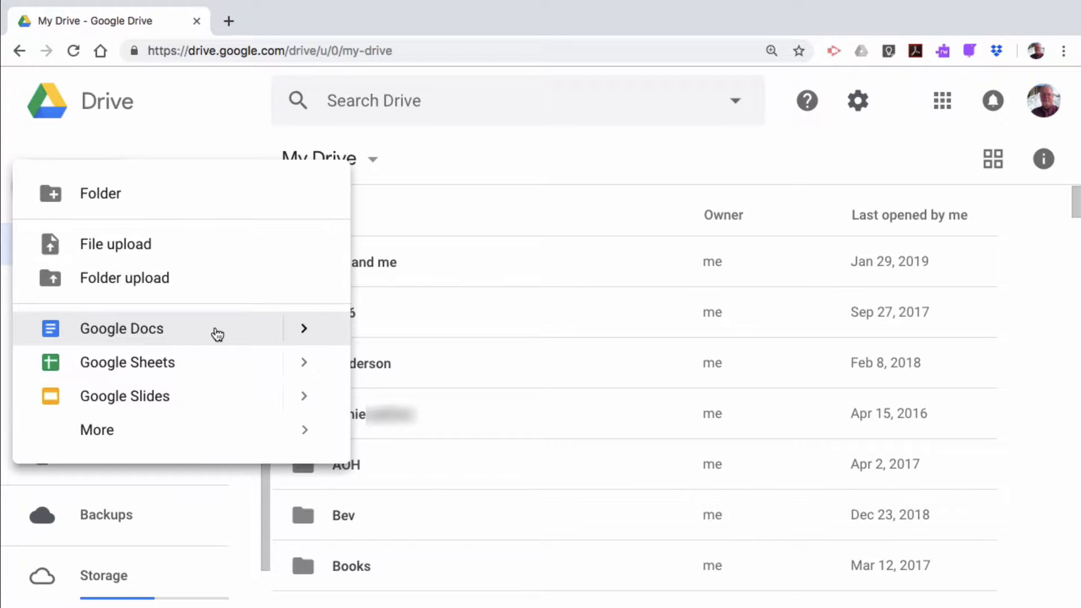
mouse_move(304, 329)
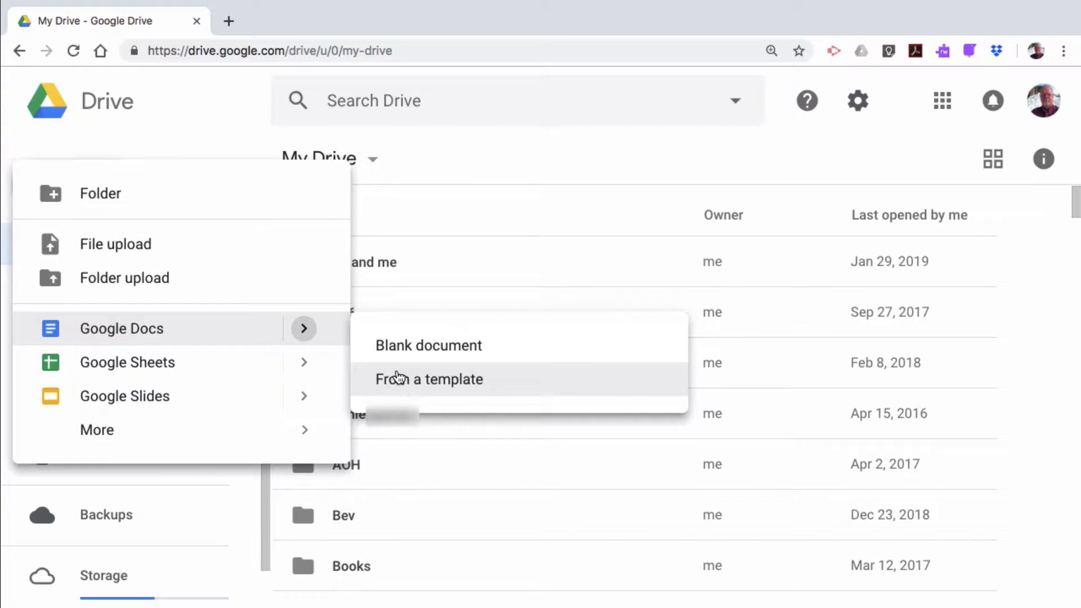
mouse_move(307, 361)
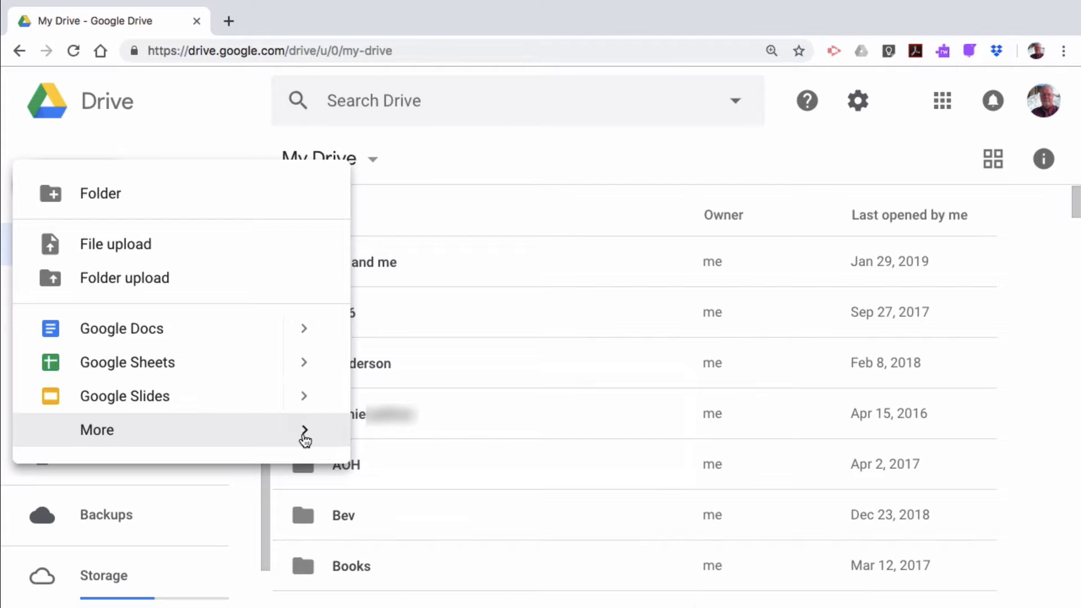
mouse_move(304, 431)
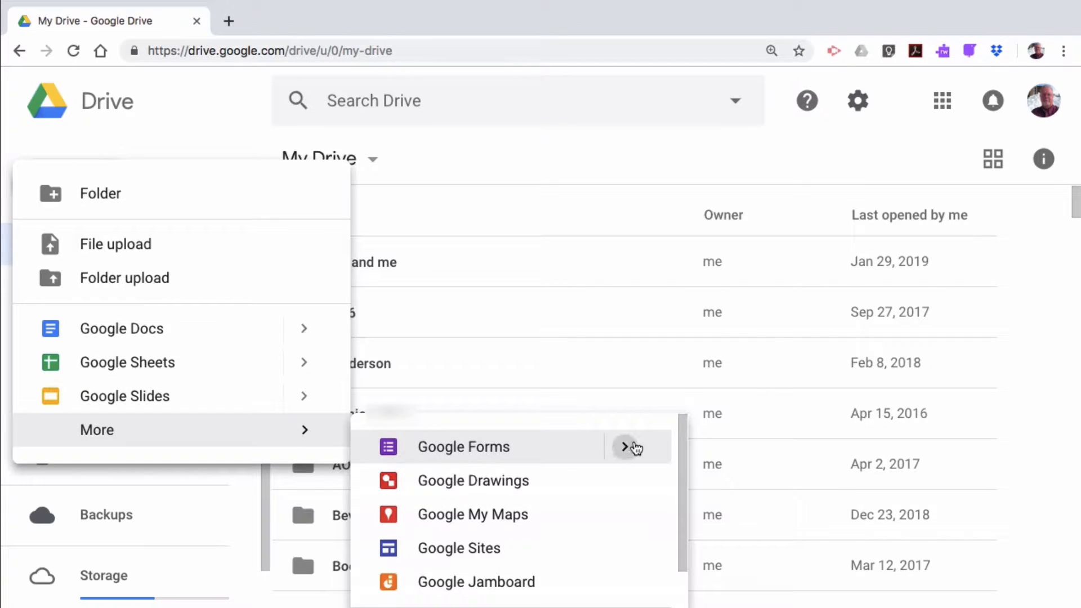
mouse_move(627, 449)
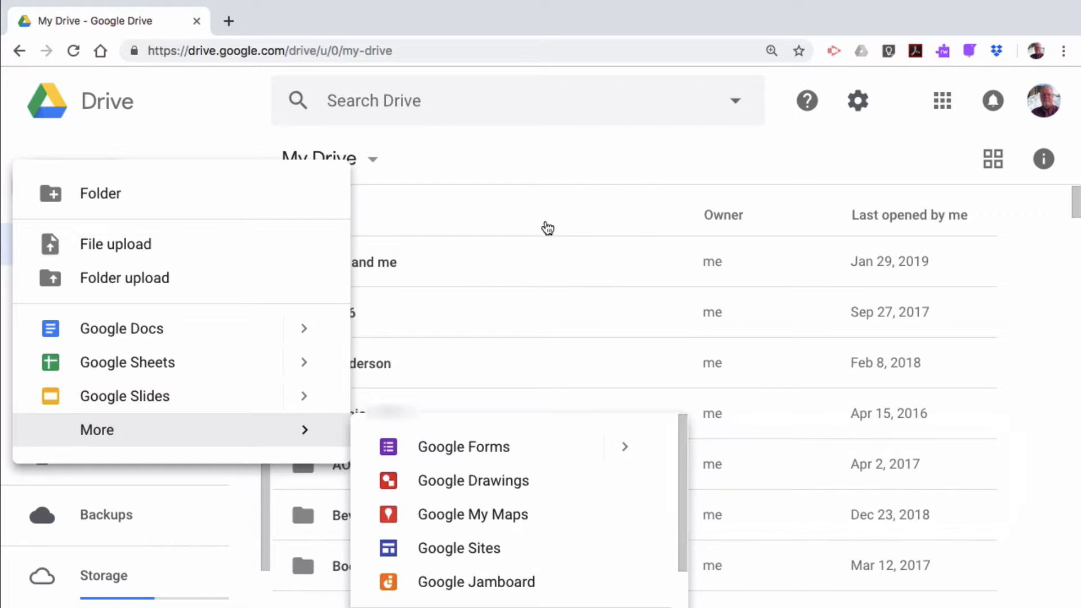
left_click(513, 175)
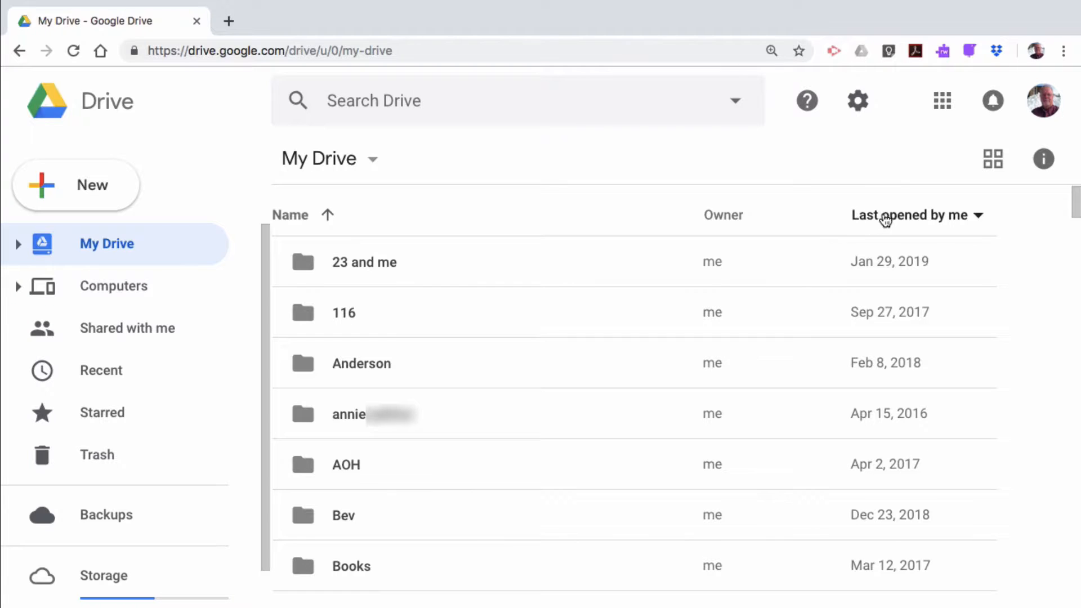
Sort the My Drive list by Last opened by me
left_click(897, 217)
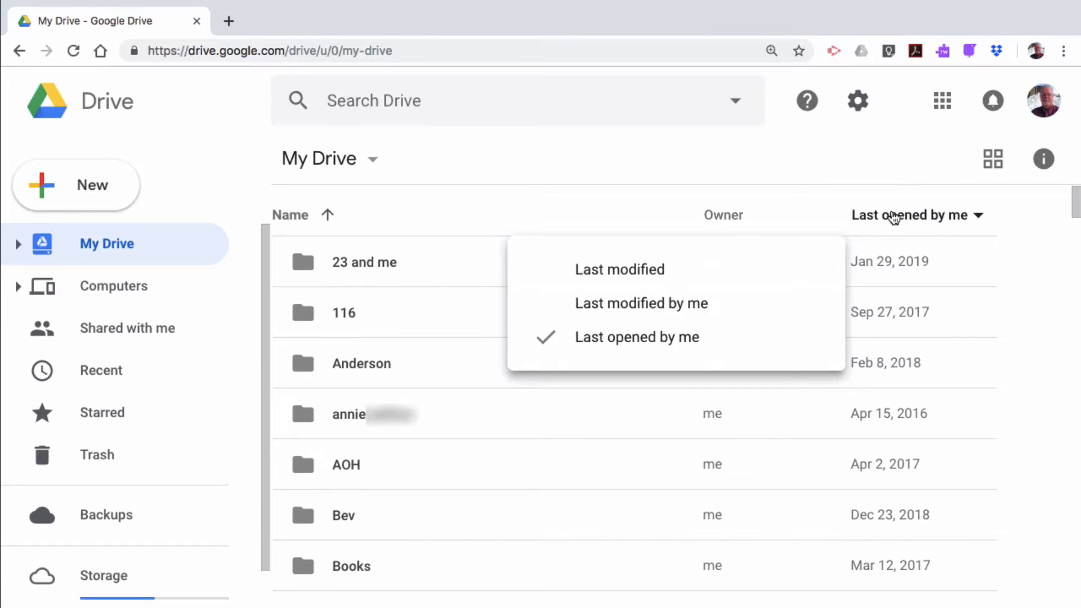
left_click(659, 337)
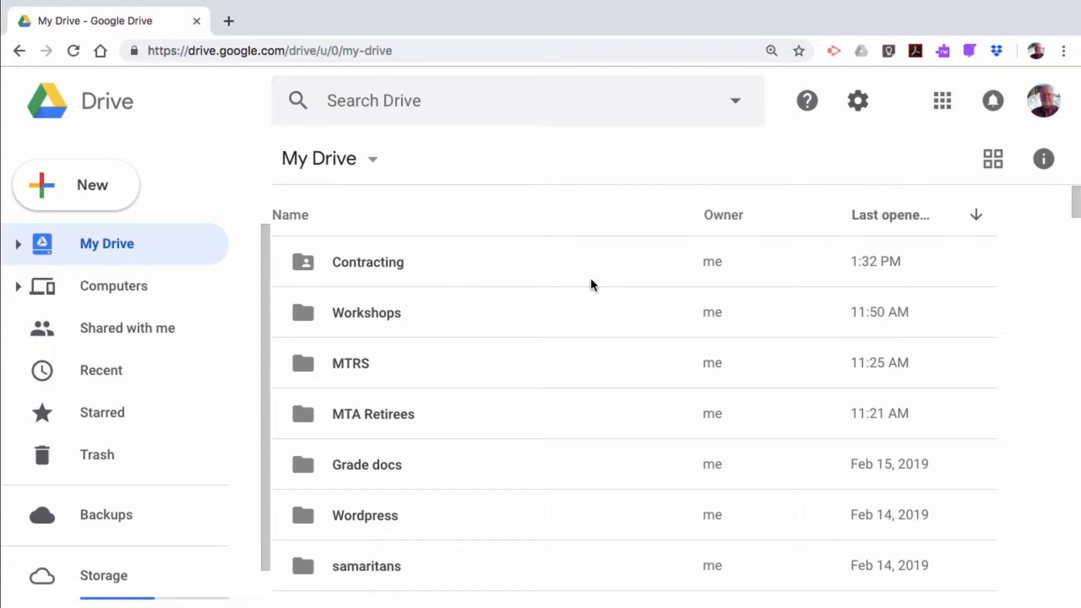
Select the Contracting folder and review the additional actions available for it
left_click(372, 264)
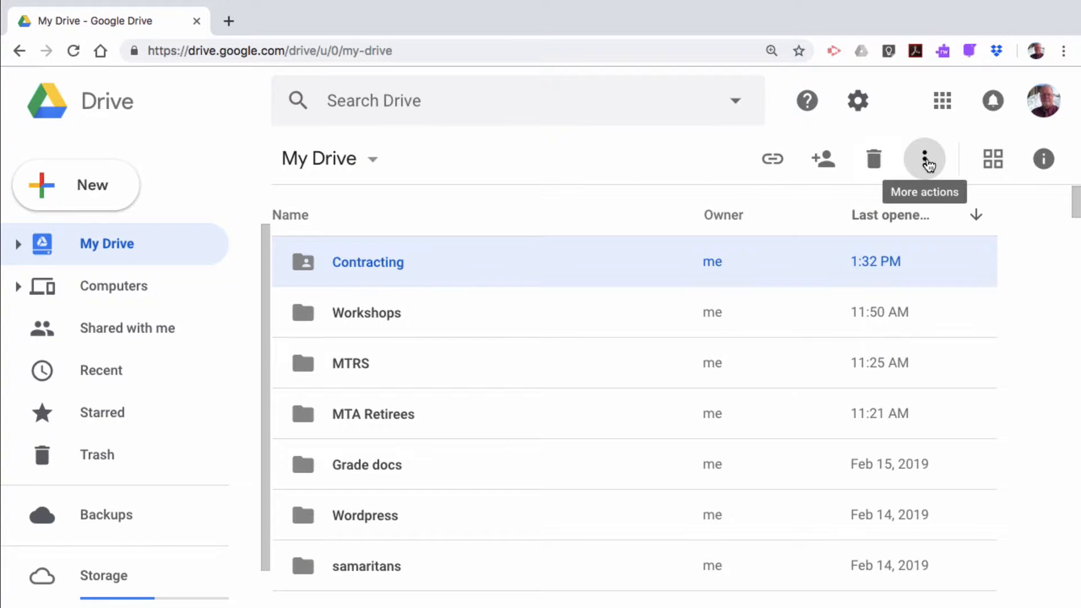
left_click(925, 160)
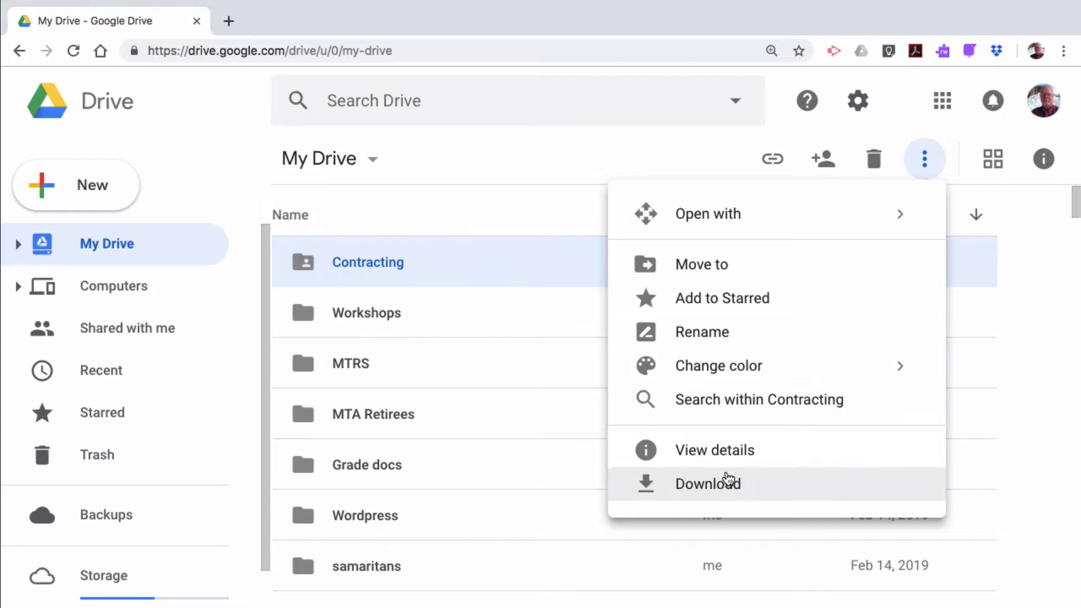
left_click(733, 163)
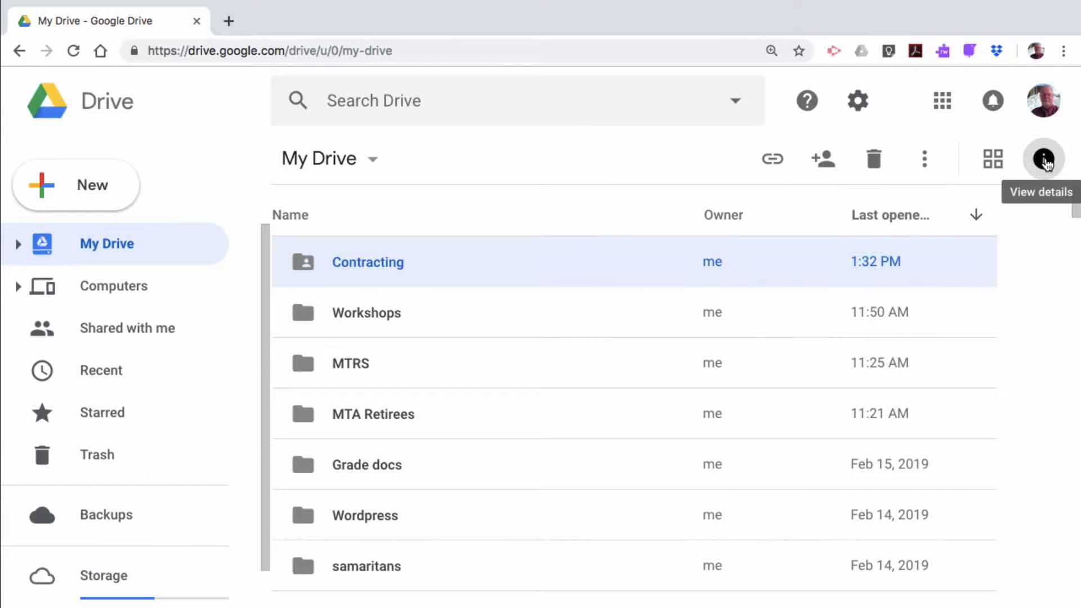
Review the Contracting folder's activity and details, and close the information view
left_click(1045, 160)
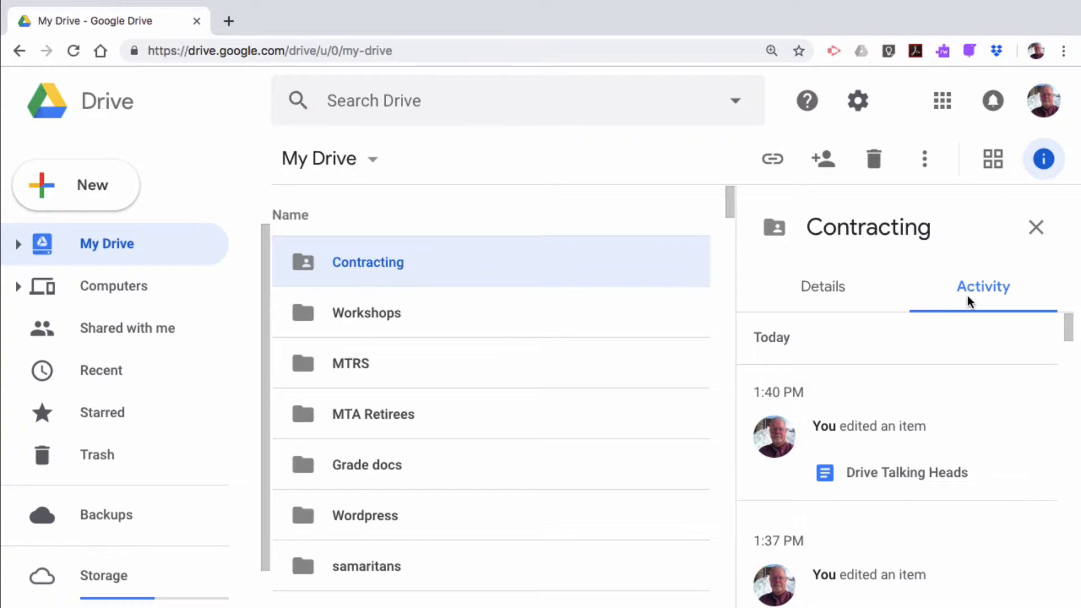
left_click(831, 287)
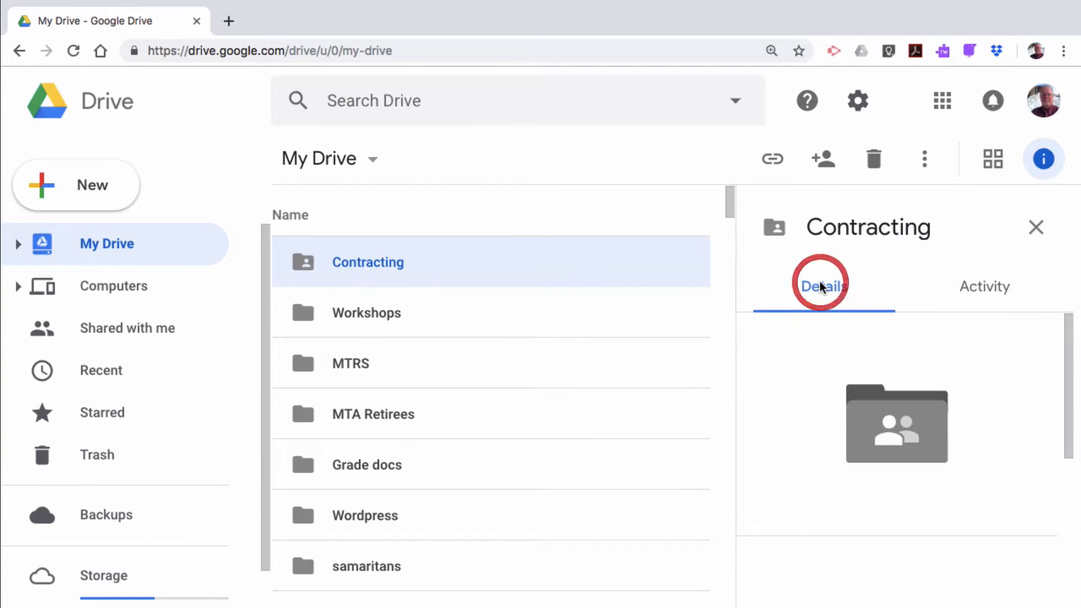
scroll(809, 365, "down", 5)
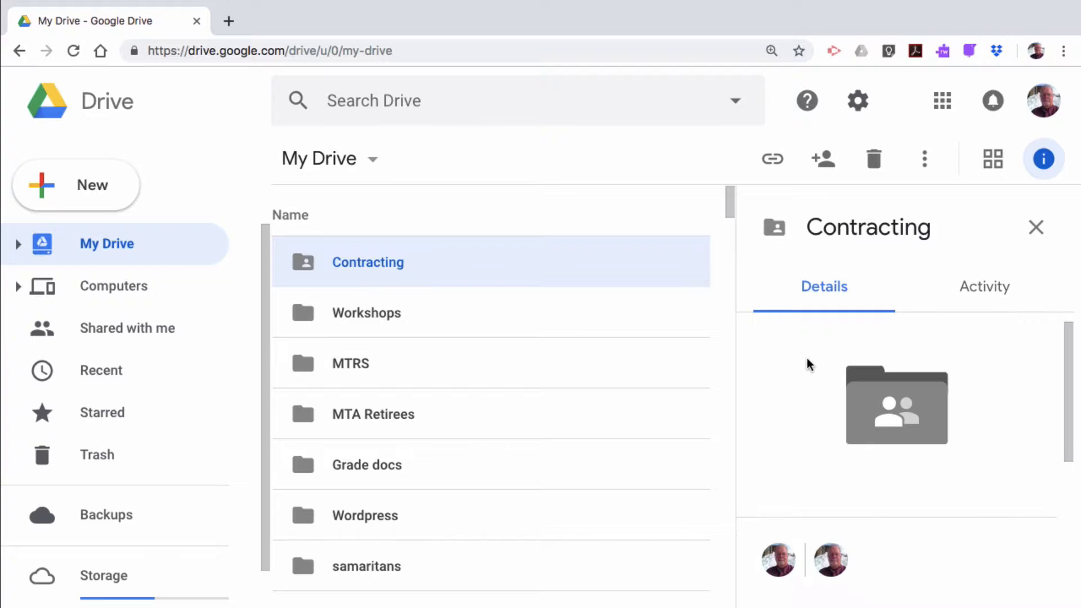
scroll(809, 365, "up", 4)
scroll(811, 361, "up", 2)
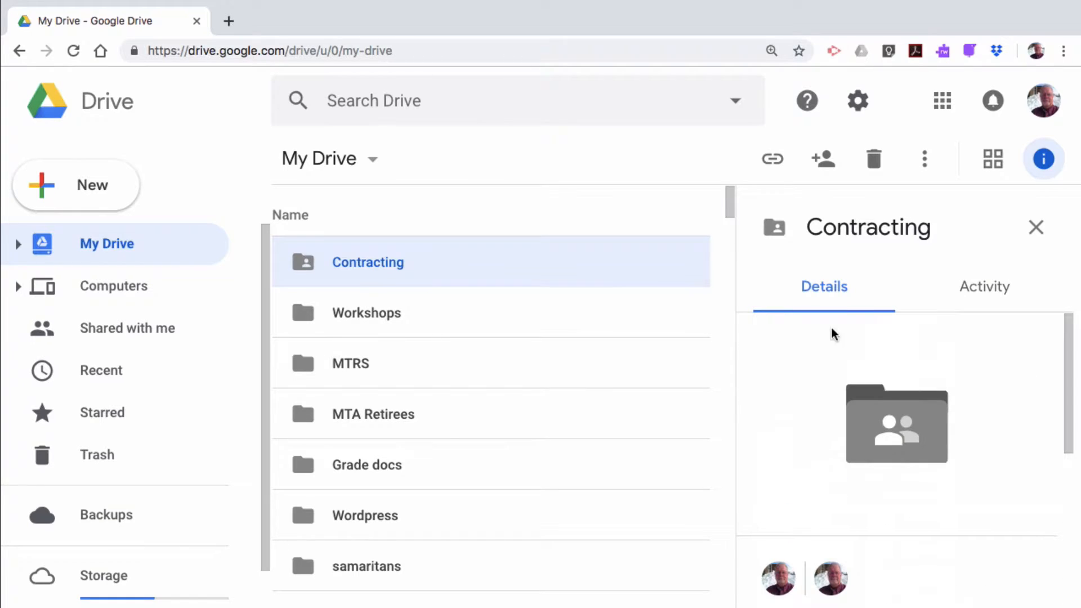
left_click(1038, 227)
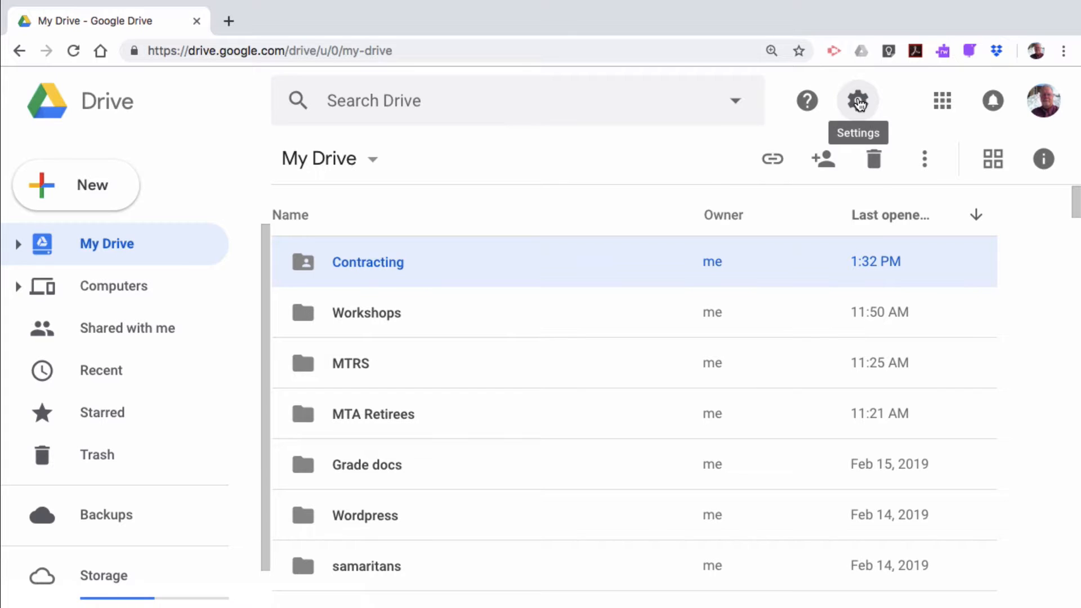
Look over Drive's settings options and its popular help topics, closing each of them again
left_click(859, 103)
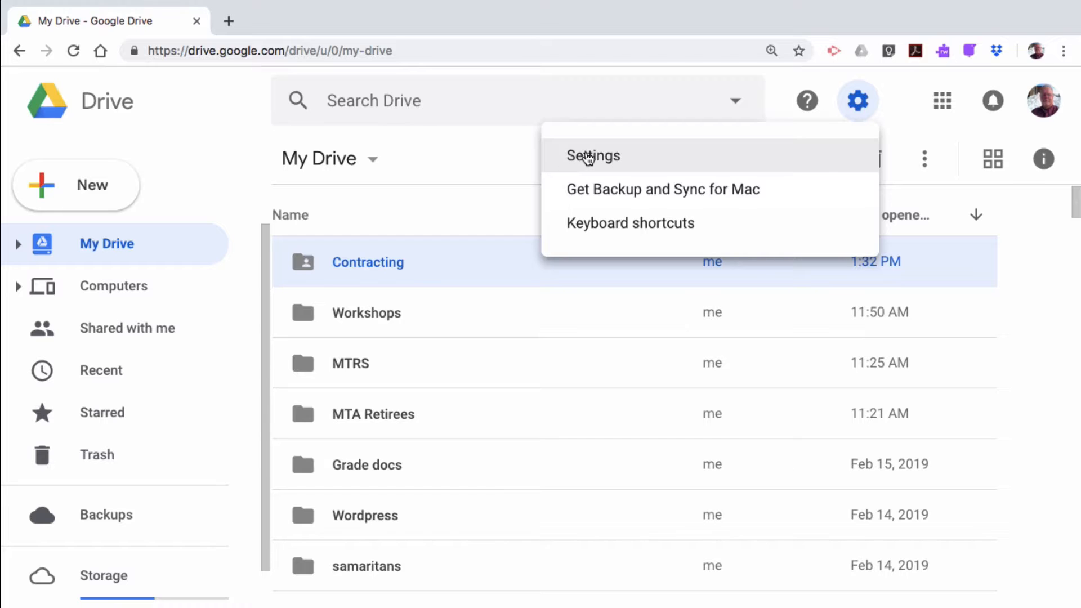
left_click(490, 157)
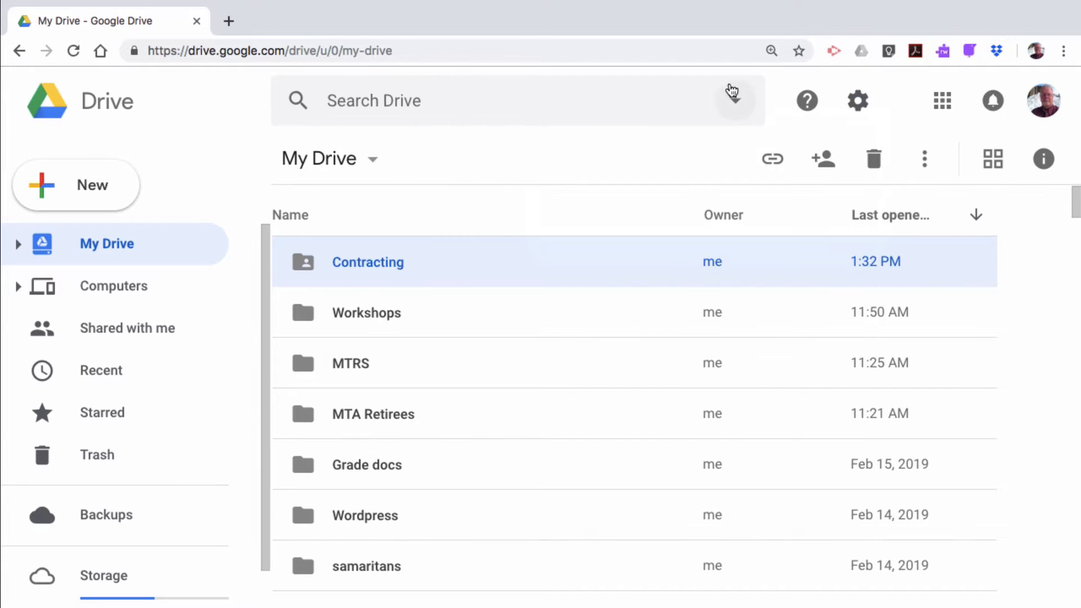
left_click(808, 103)
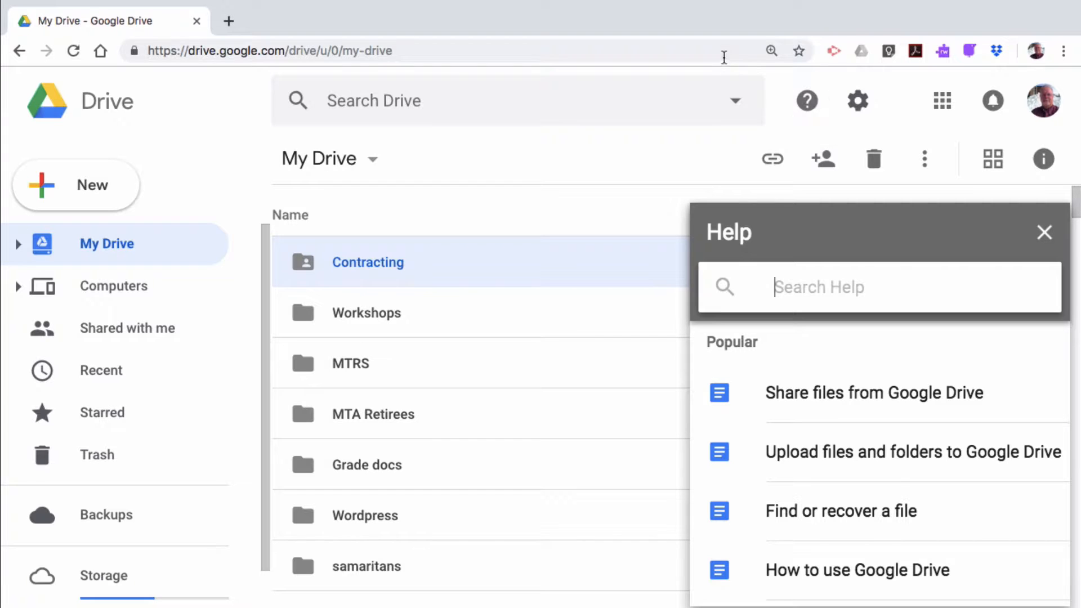
left_click(1043, 233)
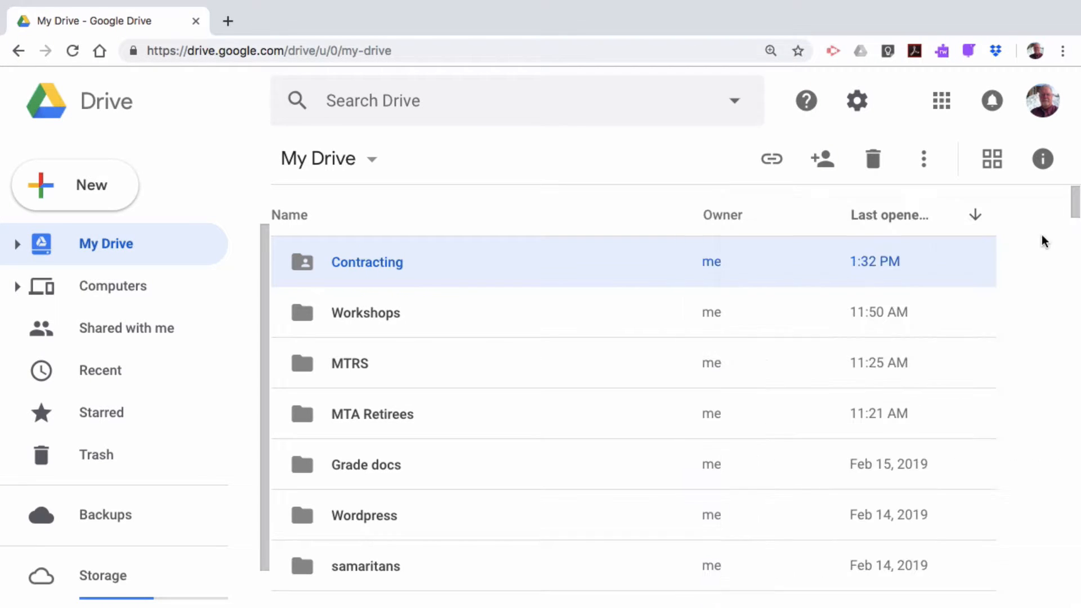
Review the commands offered for the Contracting folder and the choices for creating new items
right_click(377, 264)
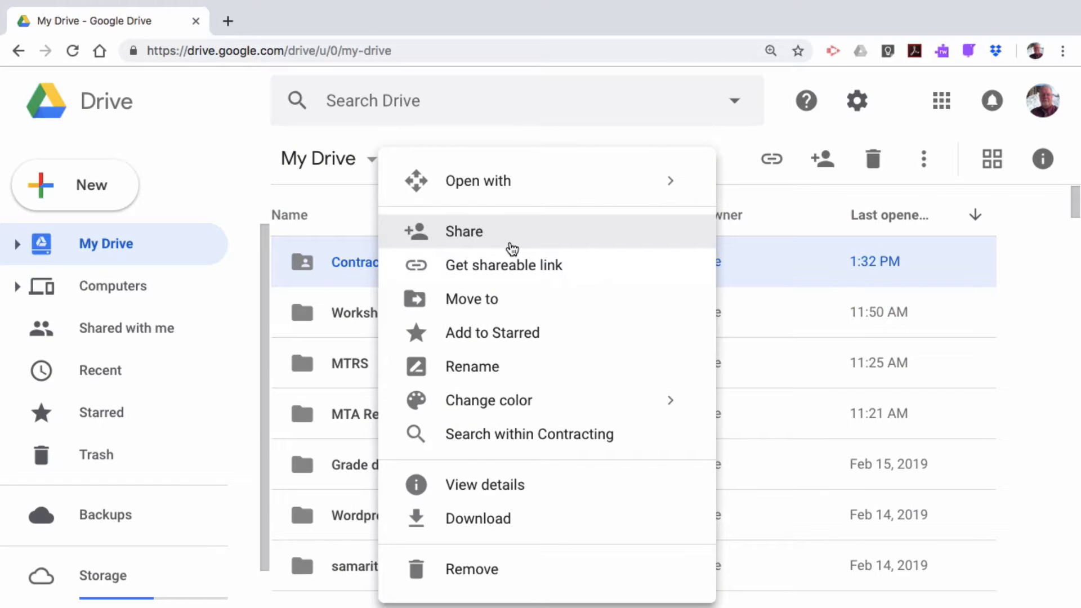
left_click(233, 135)
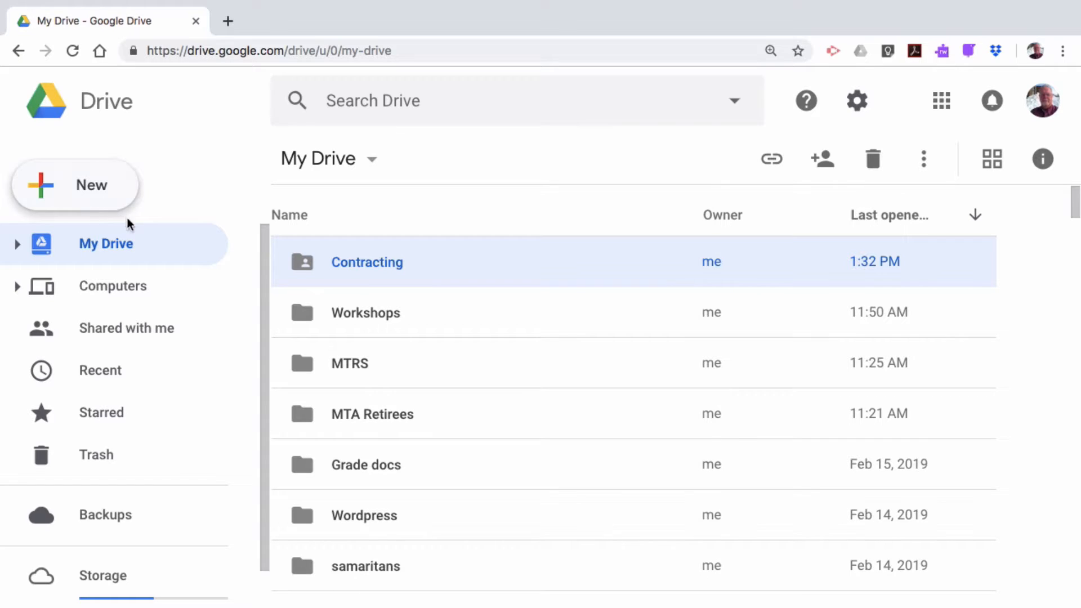
left_click(101, 193)
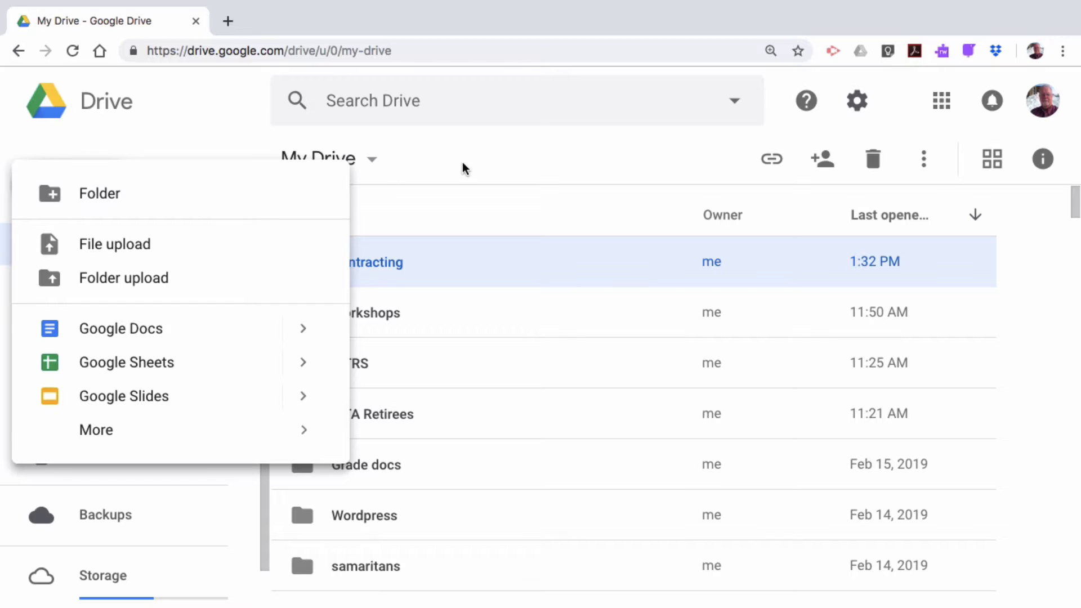
left_click(478, 161)
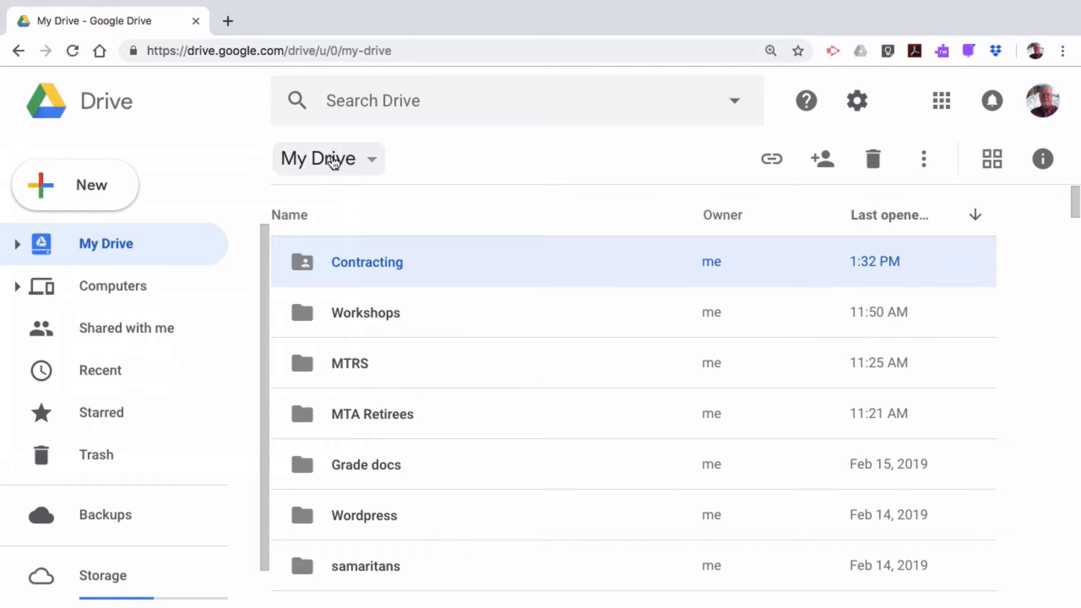
Create a blank Google Docs document from Drive and show its hidden title and menu area
left_click(96, 189)
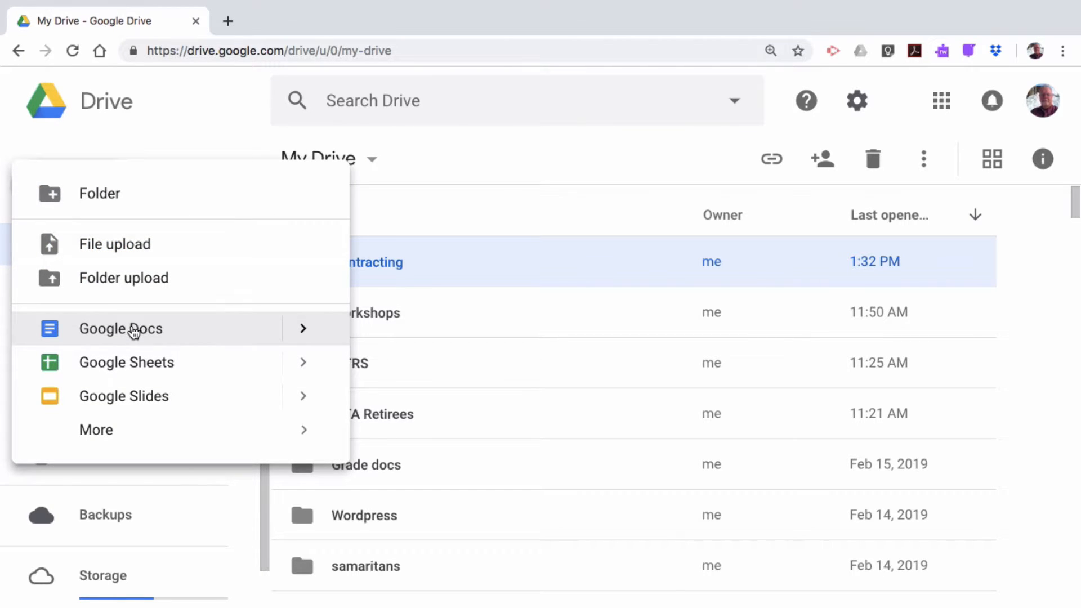
mouse_move(299, 330)
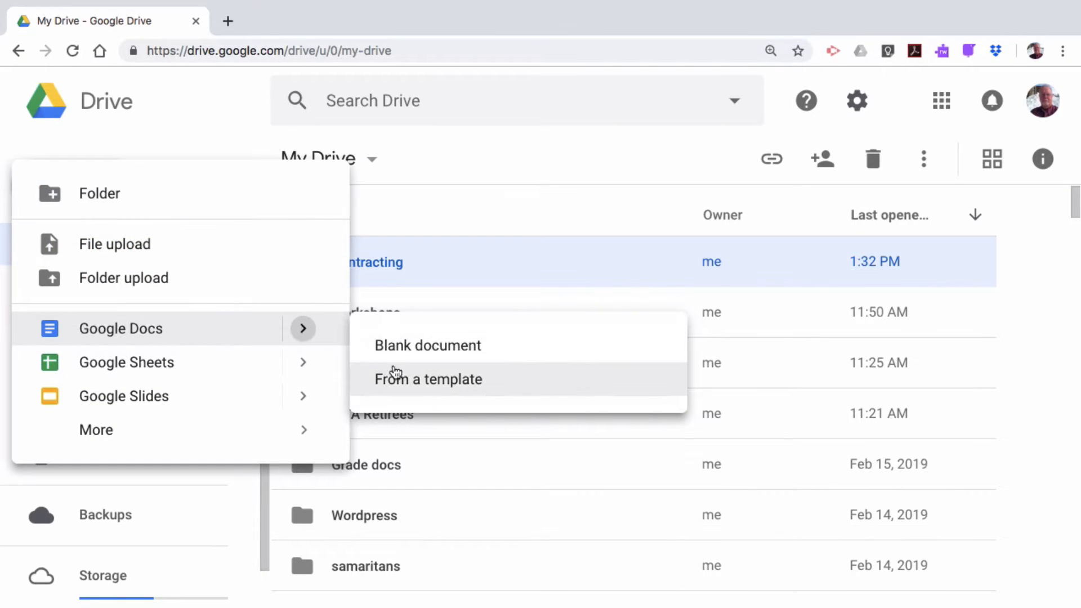
left_click(412, 345)
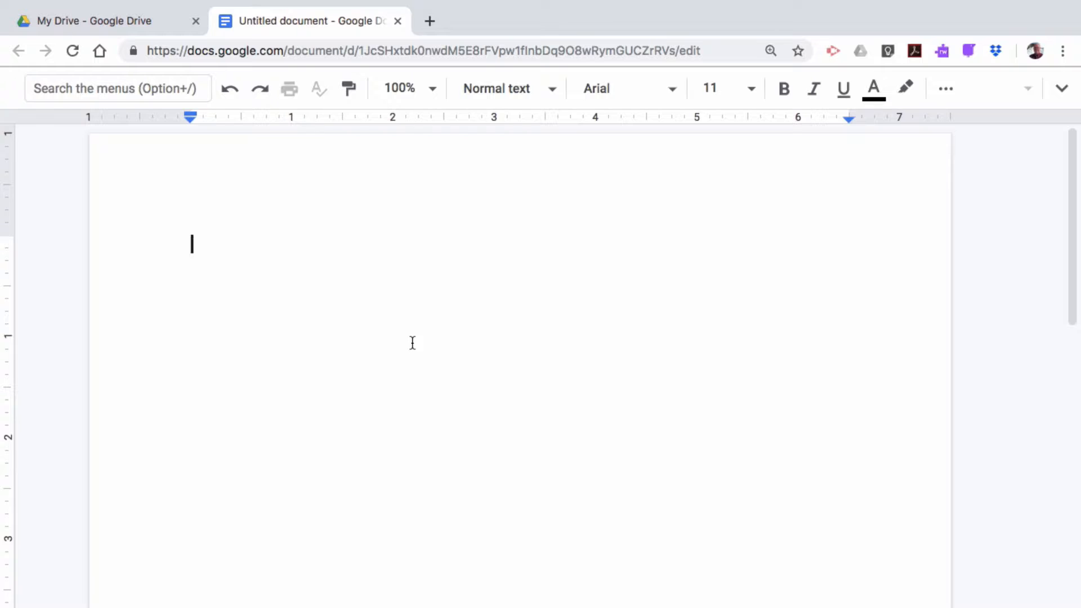
left_click(1061, 89)
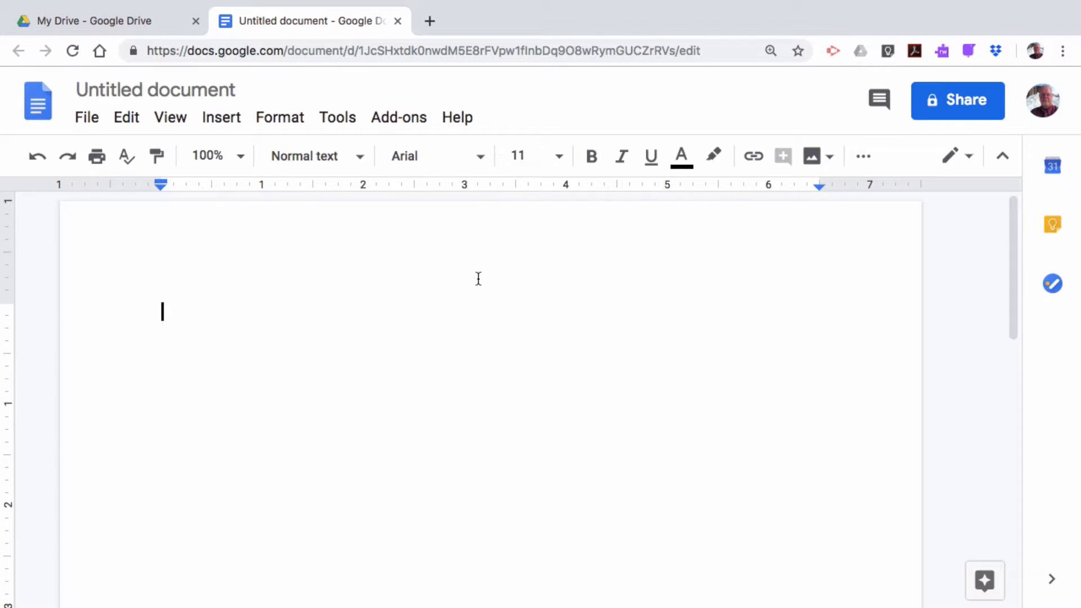
Enter the text "Agenda" in the blank document and name the document Agenda
left_click(162, 89)
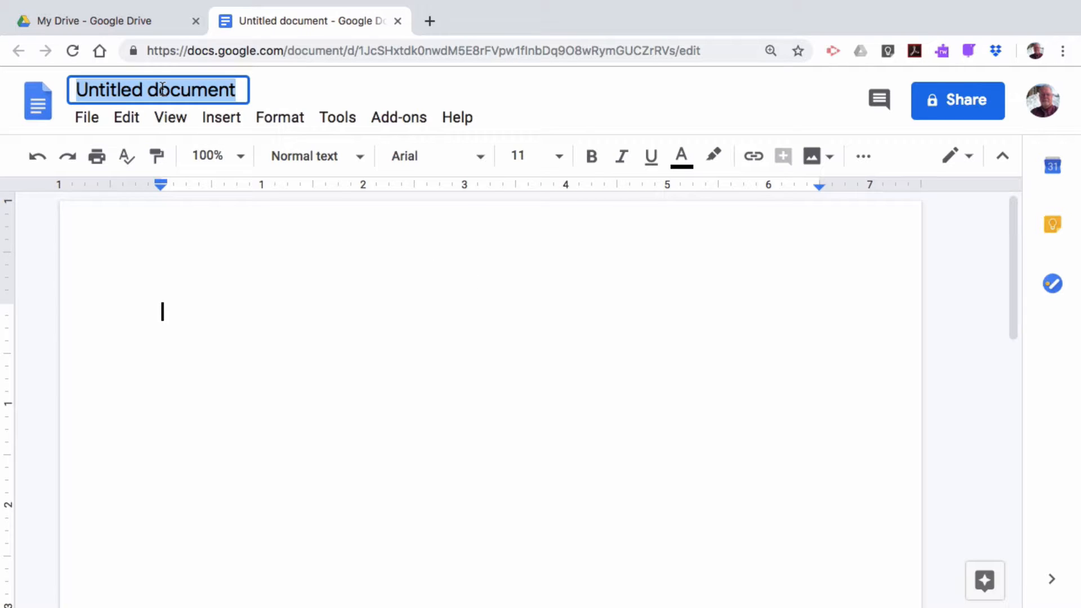
left_click(205, 321)
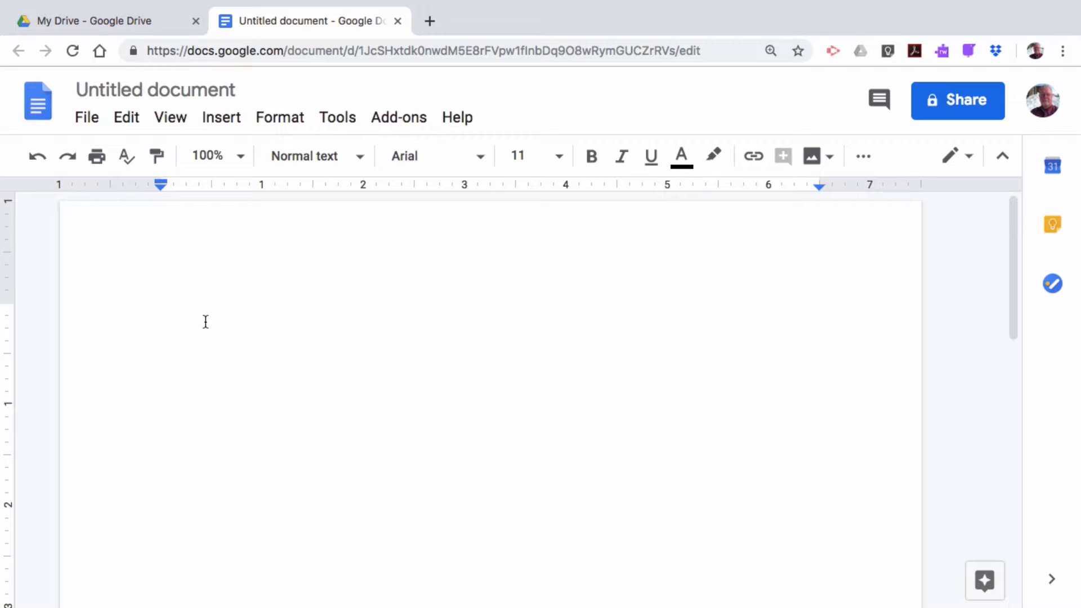
type("Agenda")
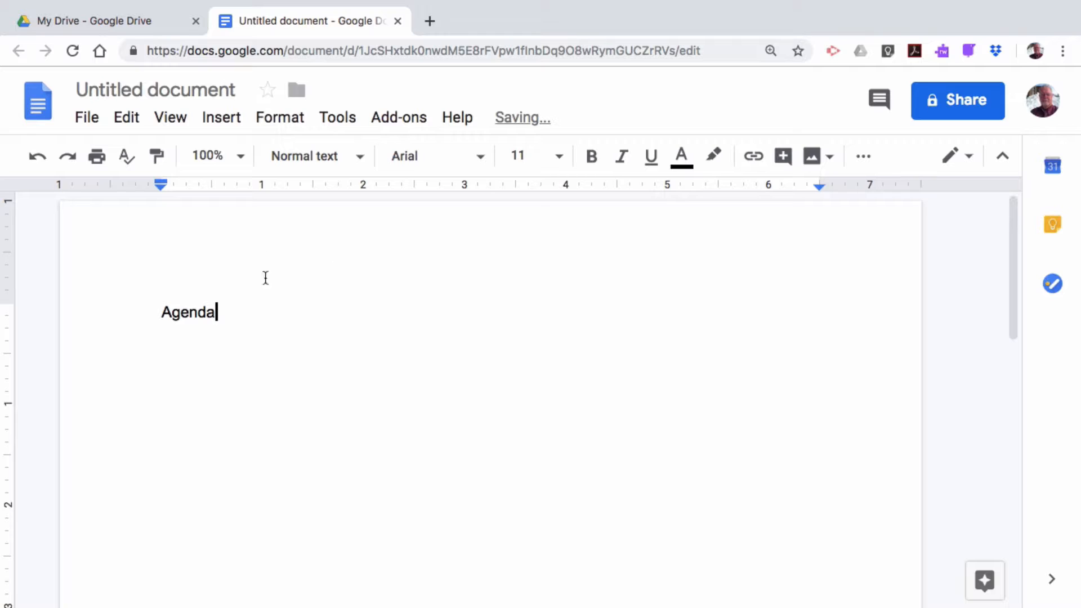
left_click(138, 93)
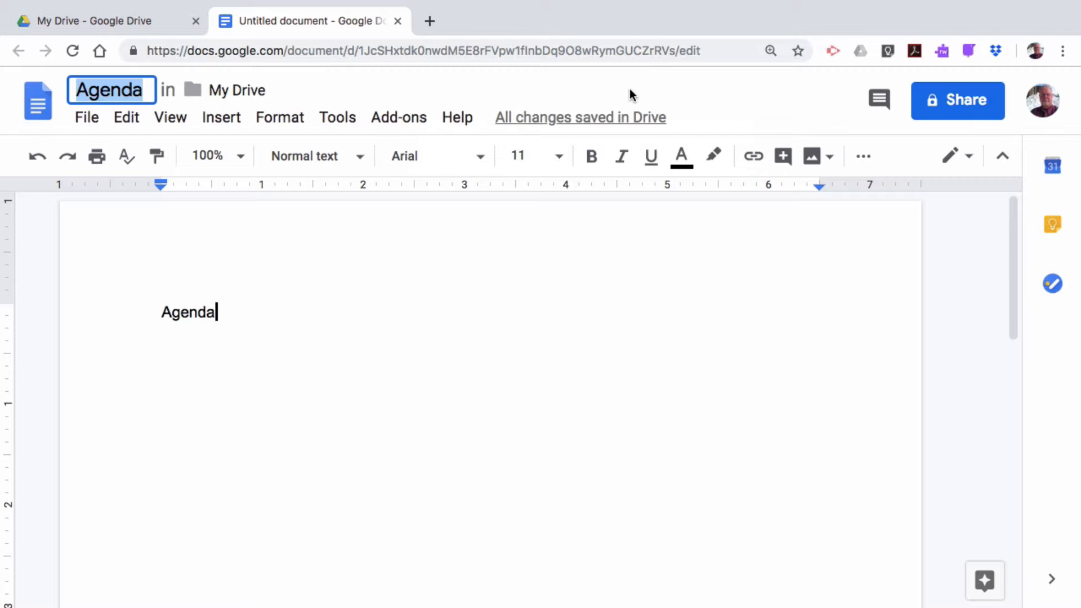
Switch back to Google Drive and locate and select the Agenda document in the My Drive list
mouse_move(87, 24)
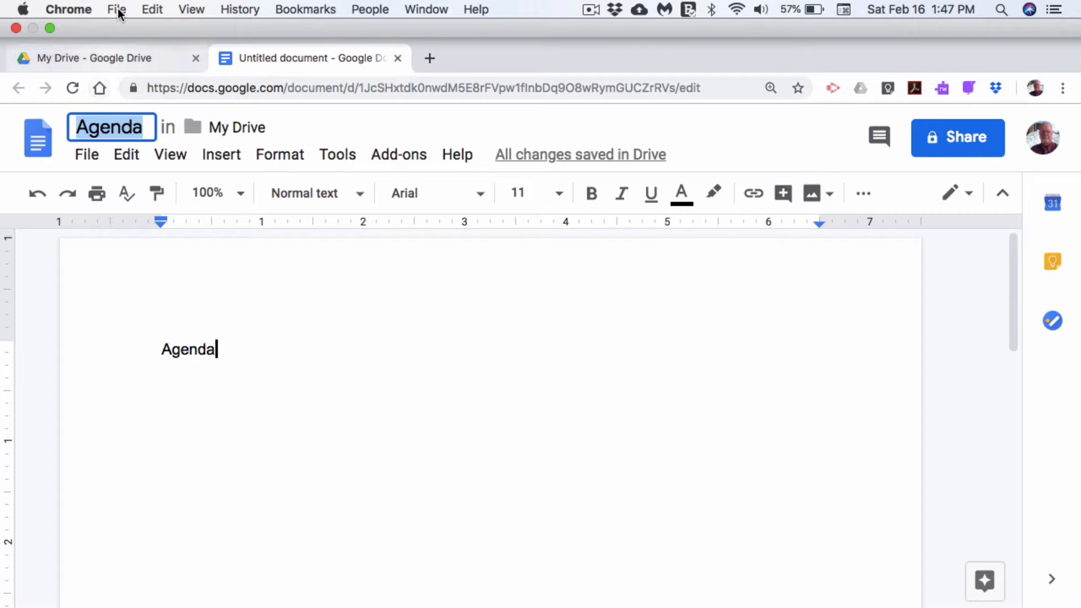
left_click(150, 55)
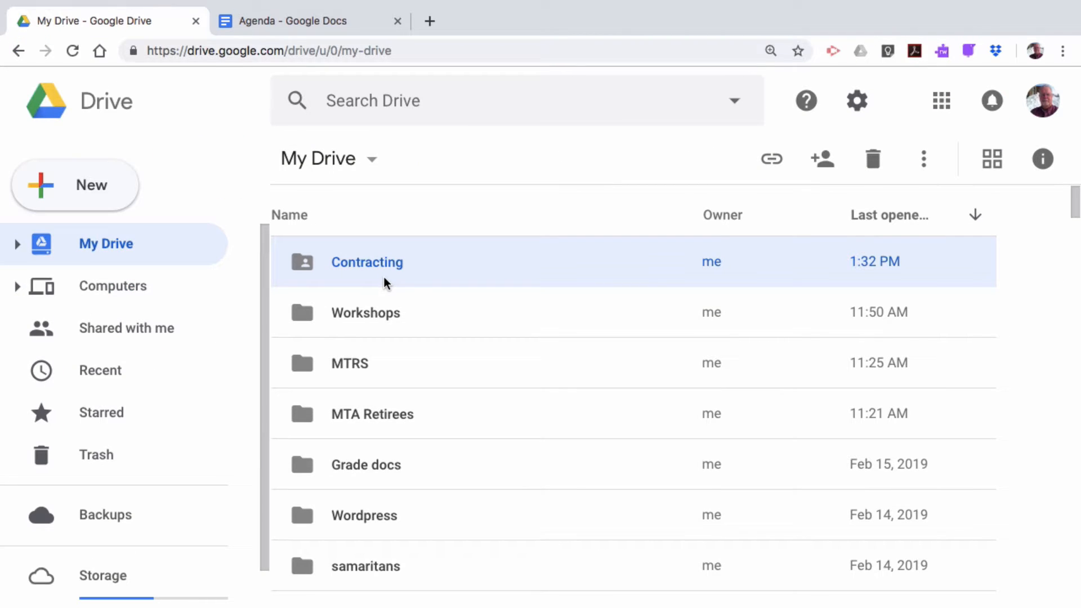
scroll(383, 276, "down", 4)
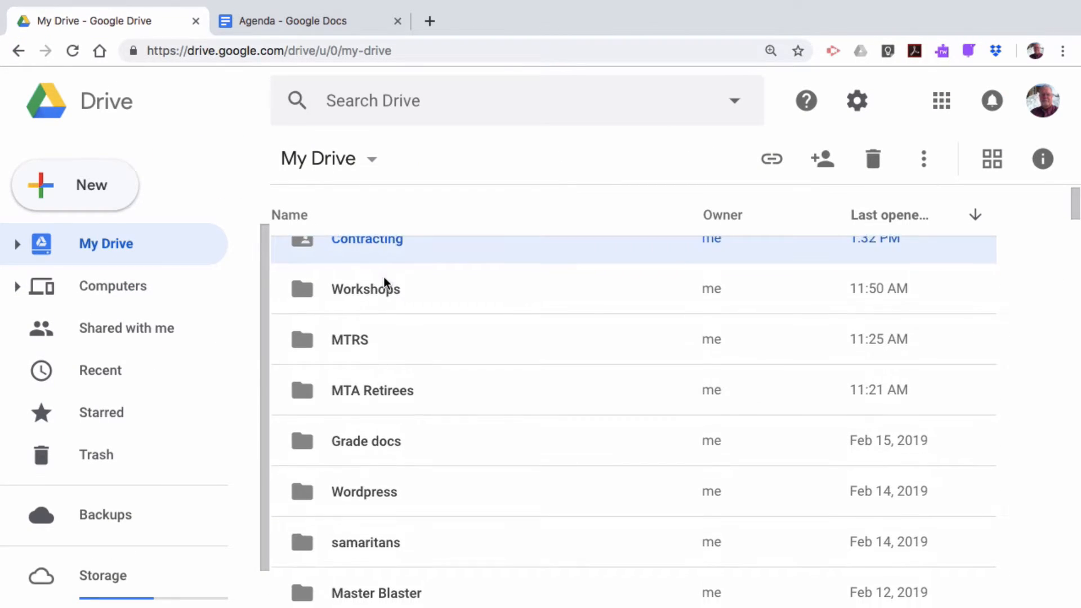
scroll(384, 276, "down", 13)
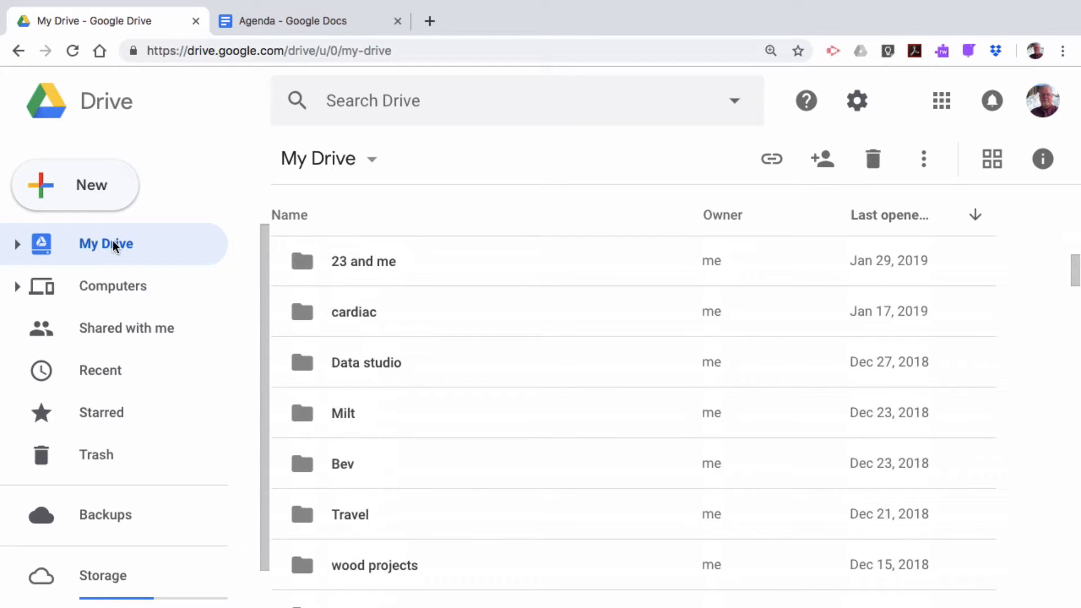
scroll(376, 363, "down", 9)
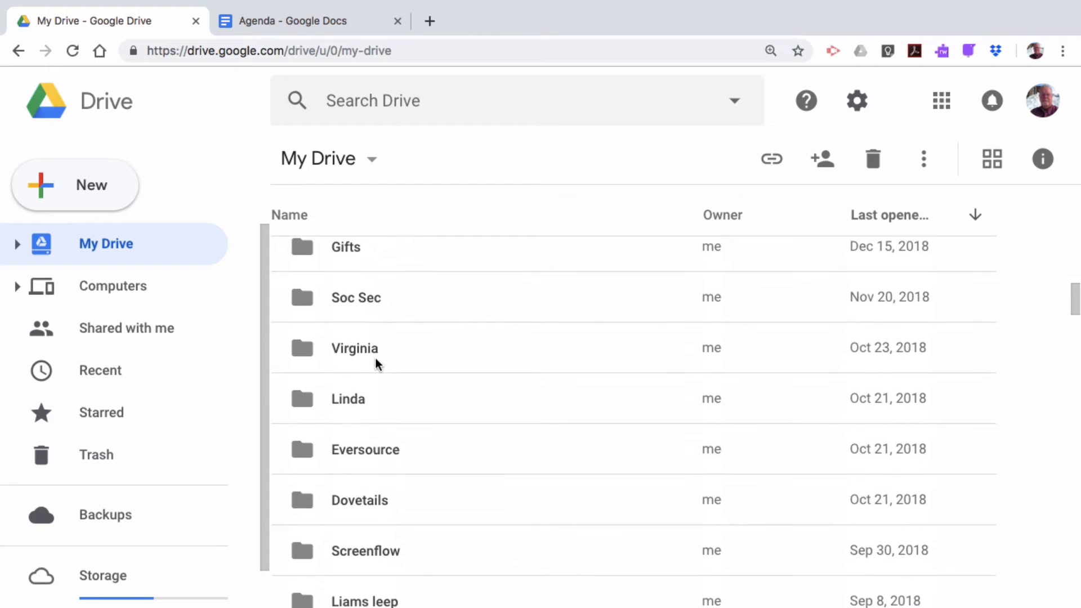
scroll(376, 363, "down", 15)
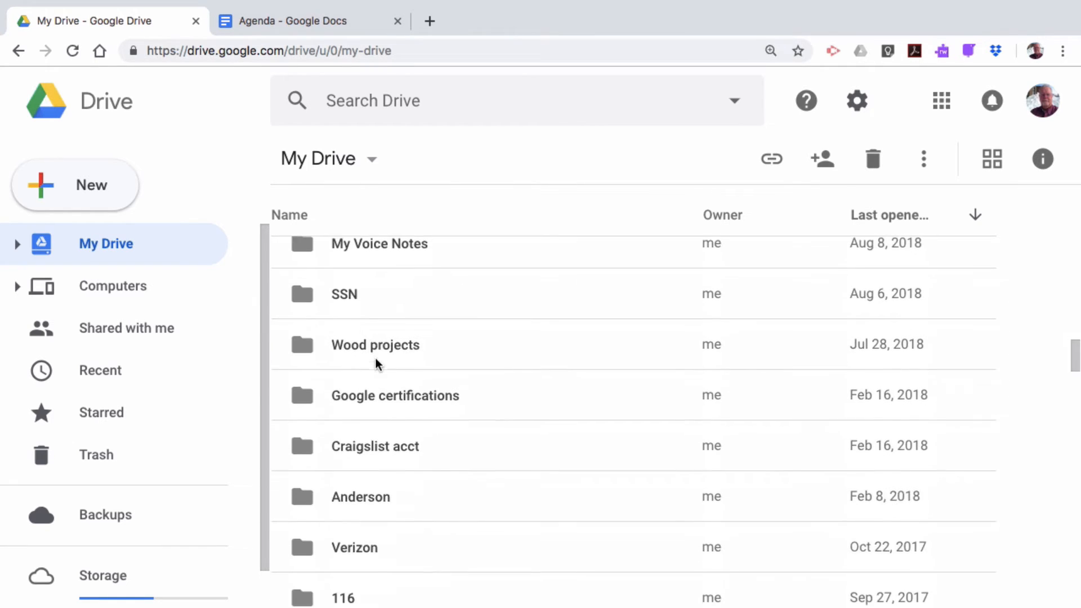
scroll(376, 359, "down", 15)
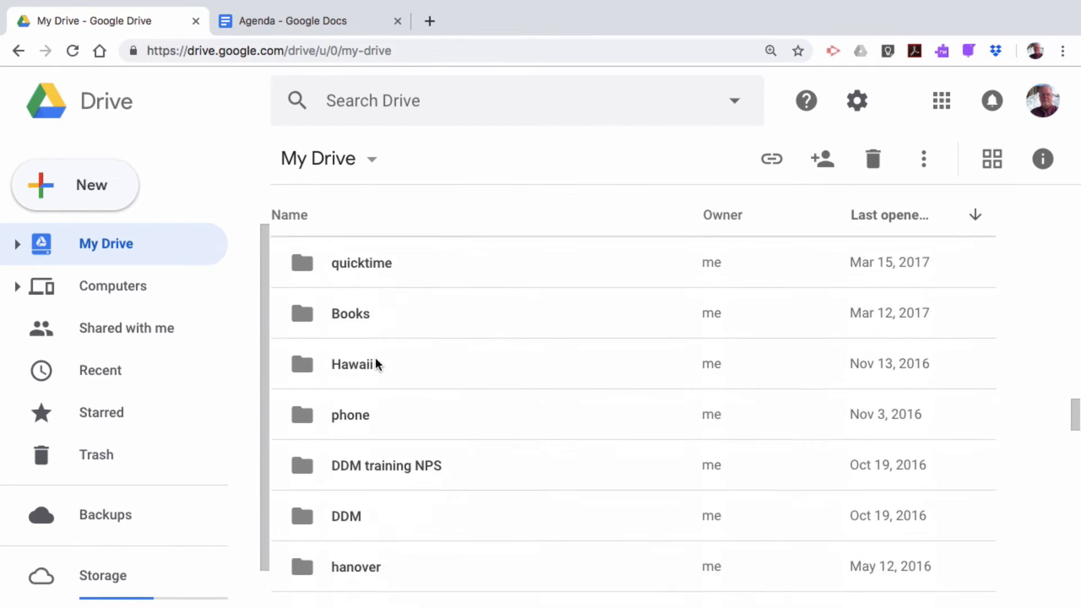
scroll(375, 357, "down", 10)
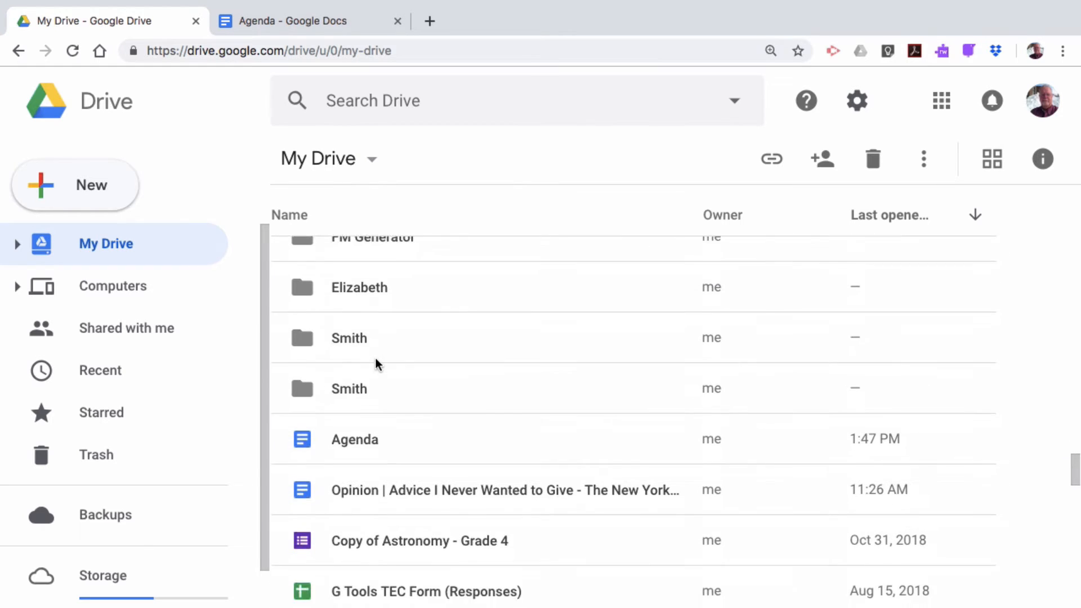
left_click(388, 367)
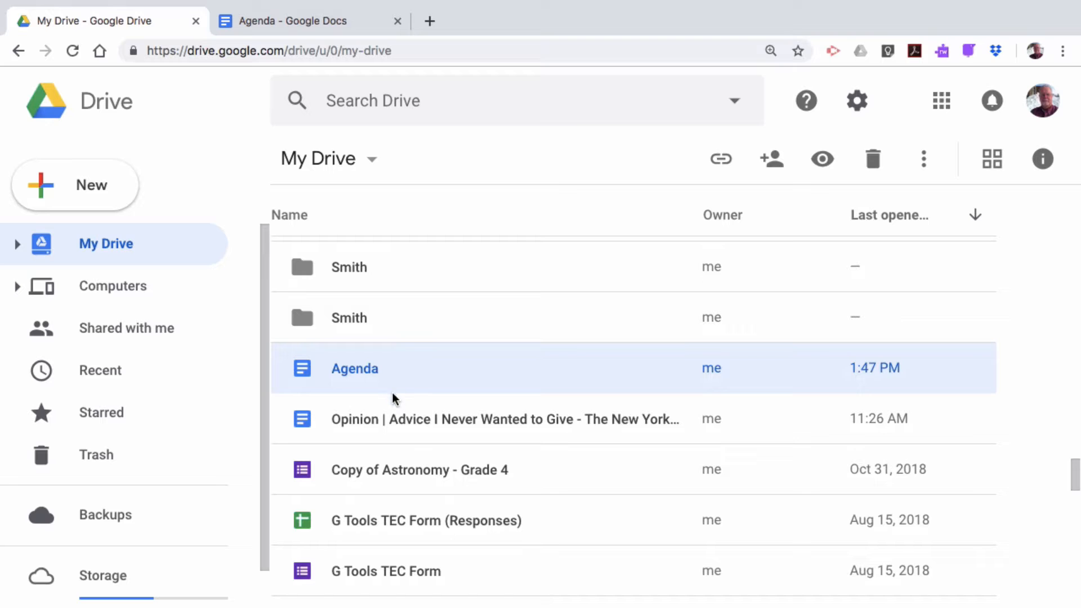
Look through the rest of the files in My Drive and return to the start of the list with nothing selected
scroll(392, 393, "down", 5)
scroll(393, 393, "down", 10)
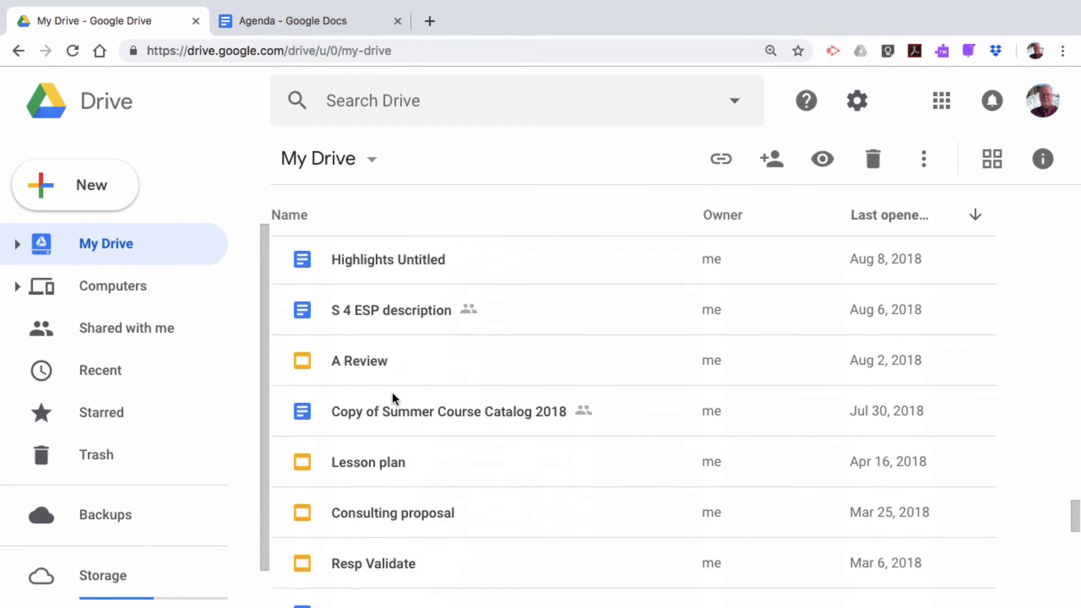
scroll(393, 393, "down", 10)
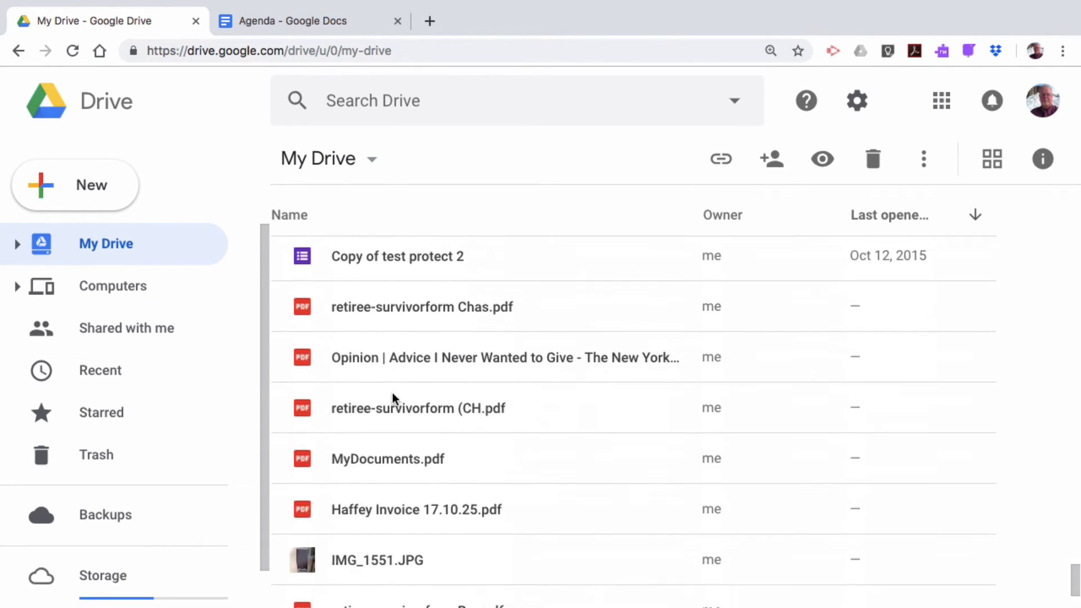
scroll(392, 393, "up", 5)
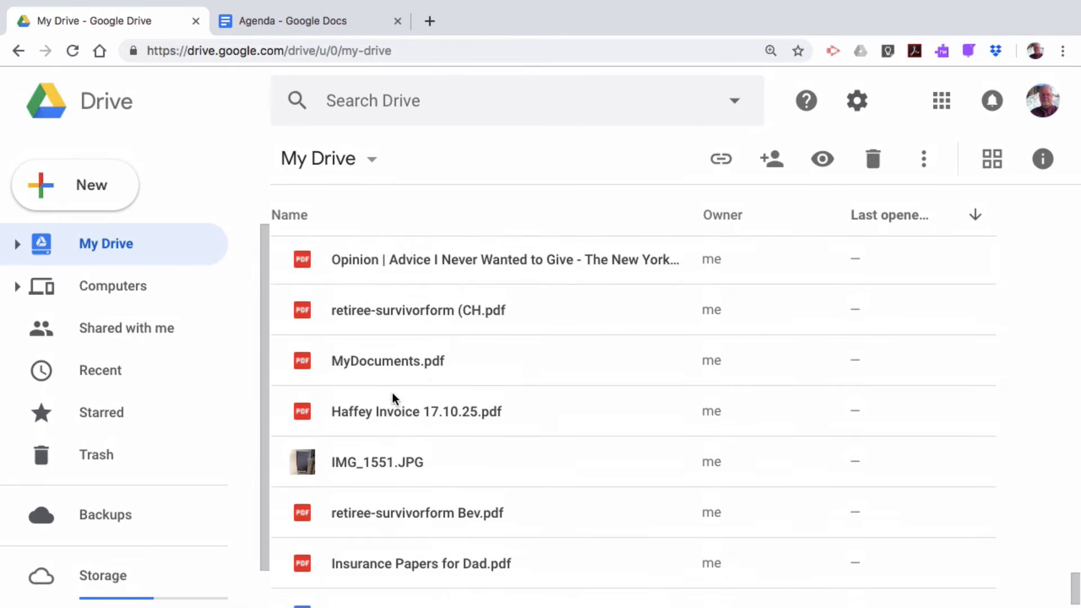
scroll(393, 393, "up", 12)
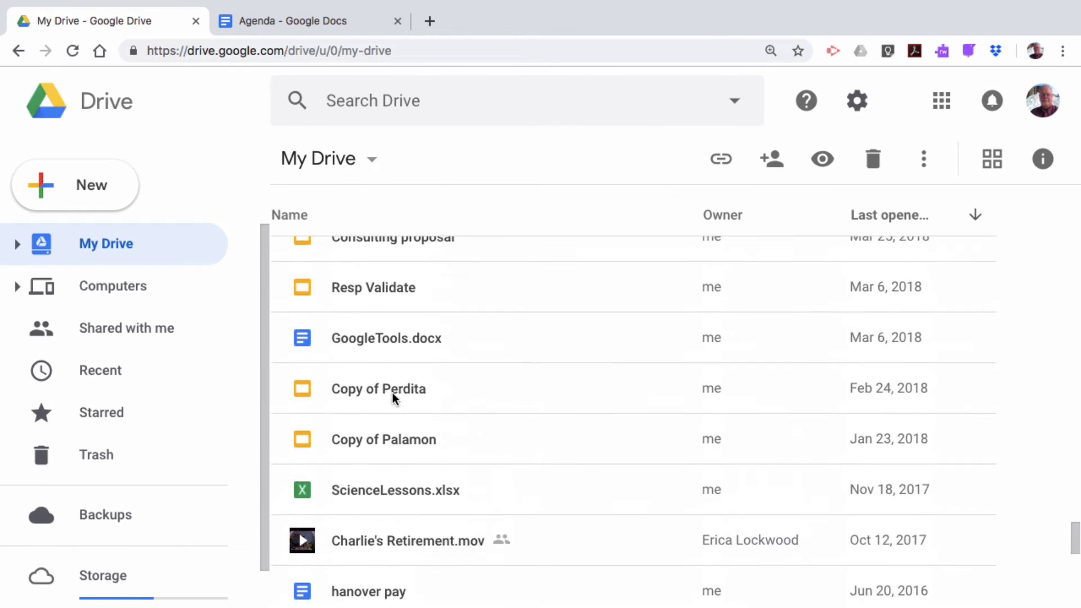
scroll(392, 393, "up", 8)
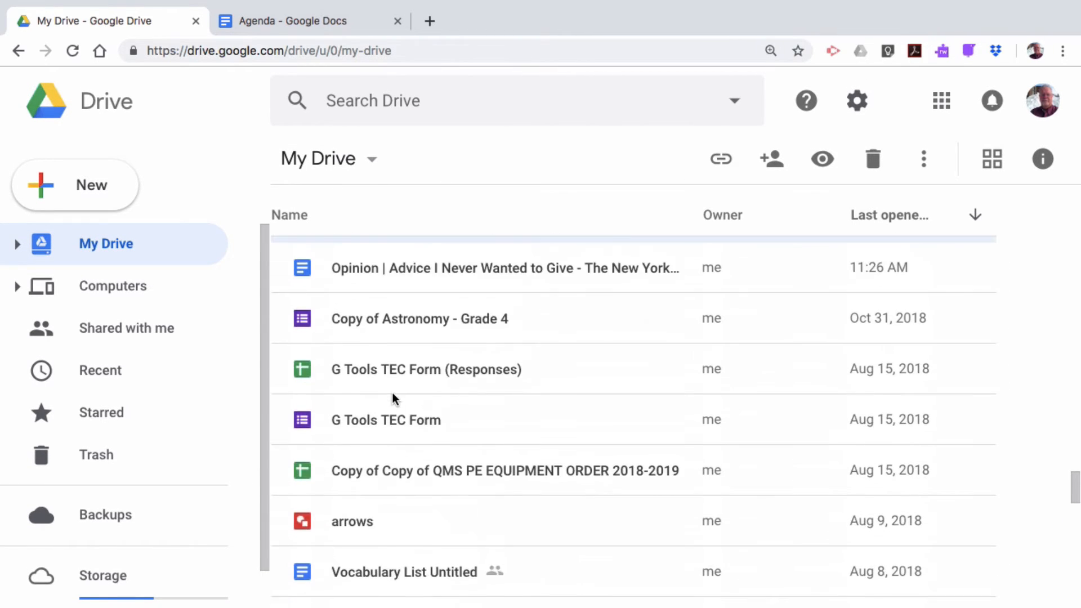
scroll(393, 393, "up", 2)
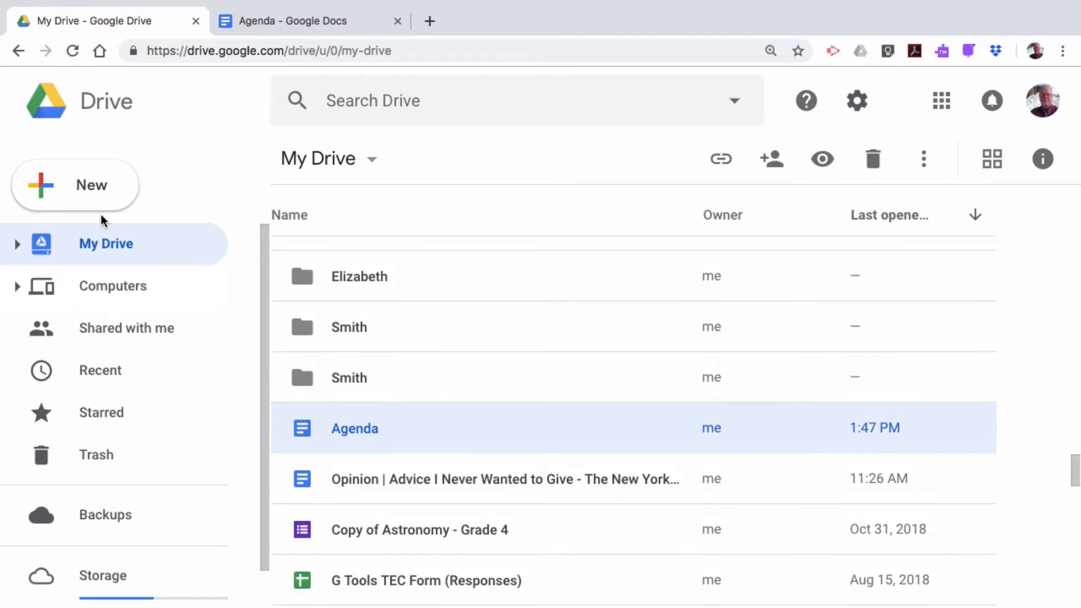
left_click(113, 245)
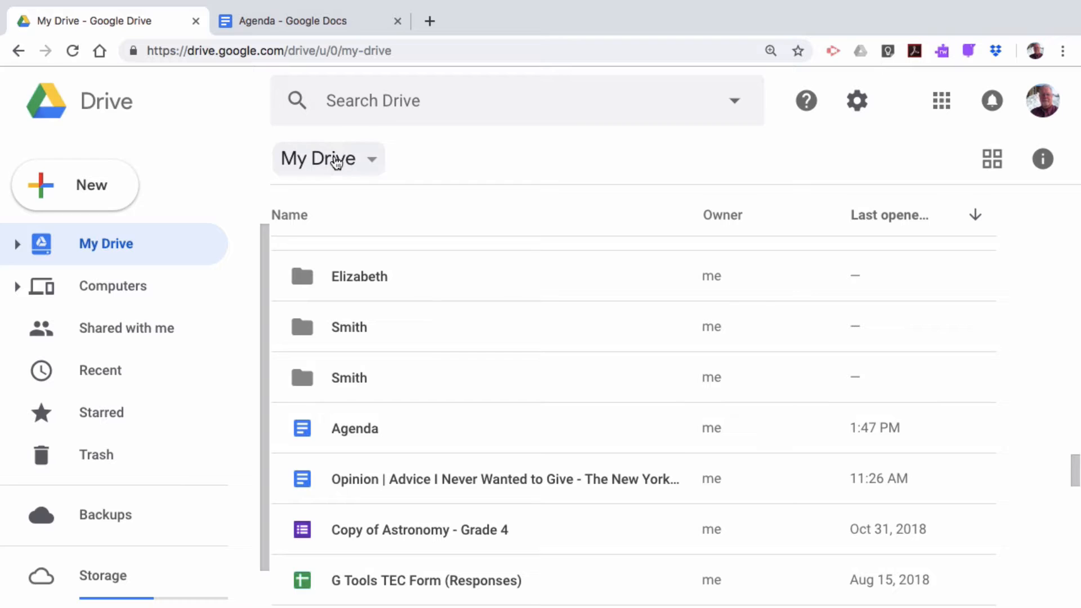
left_click(333, 160)
left_click(218, 197)
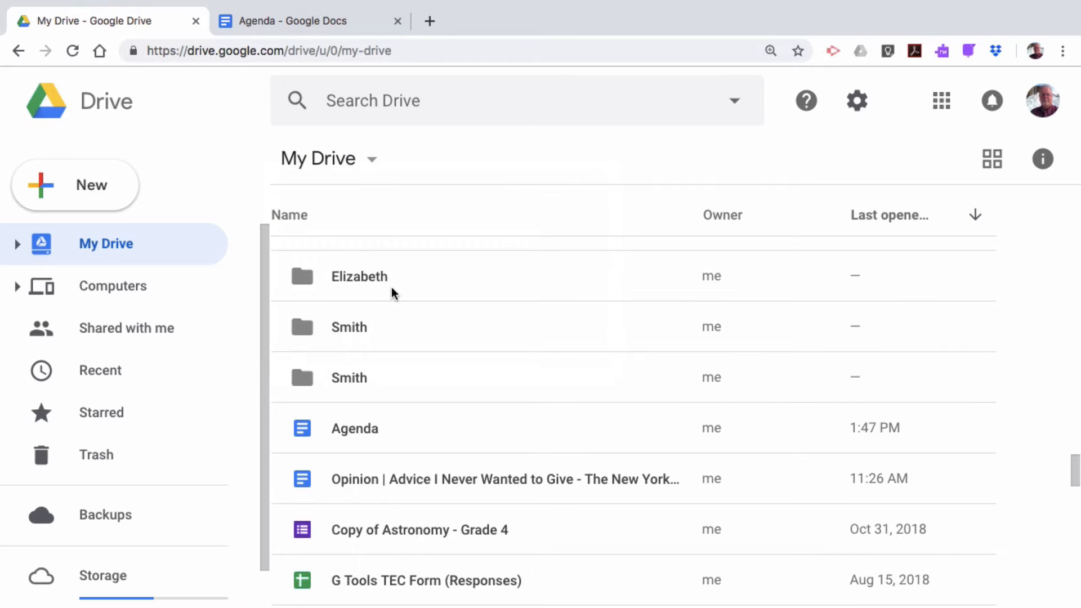
scroll(531, 351, "up", 10)
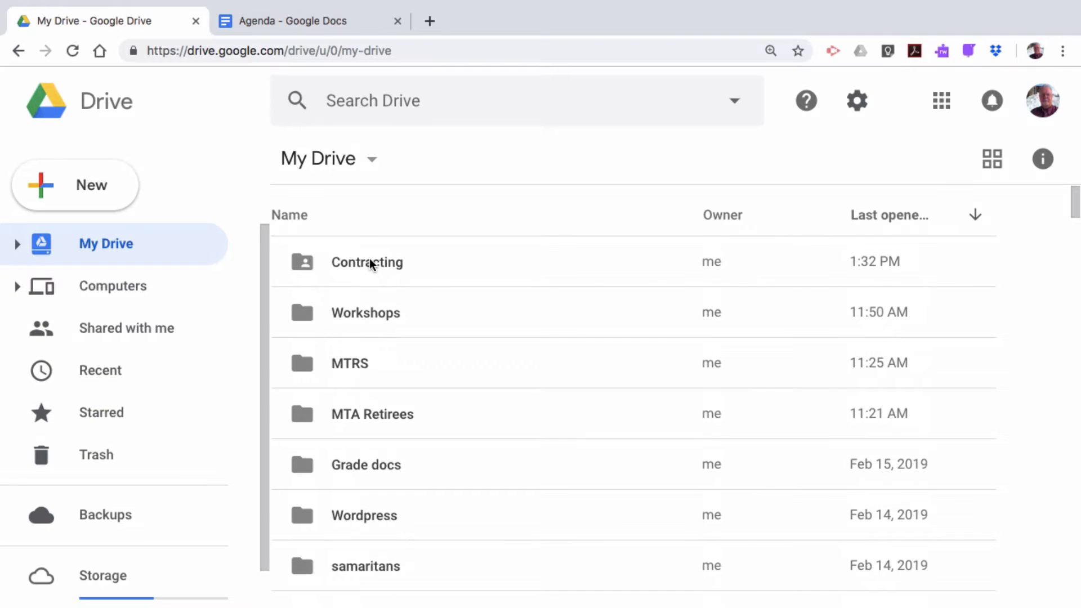
Create a new folder named Testing in My Drive
left_click(91, 187)
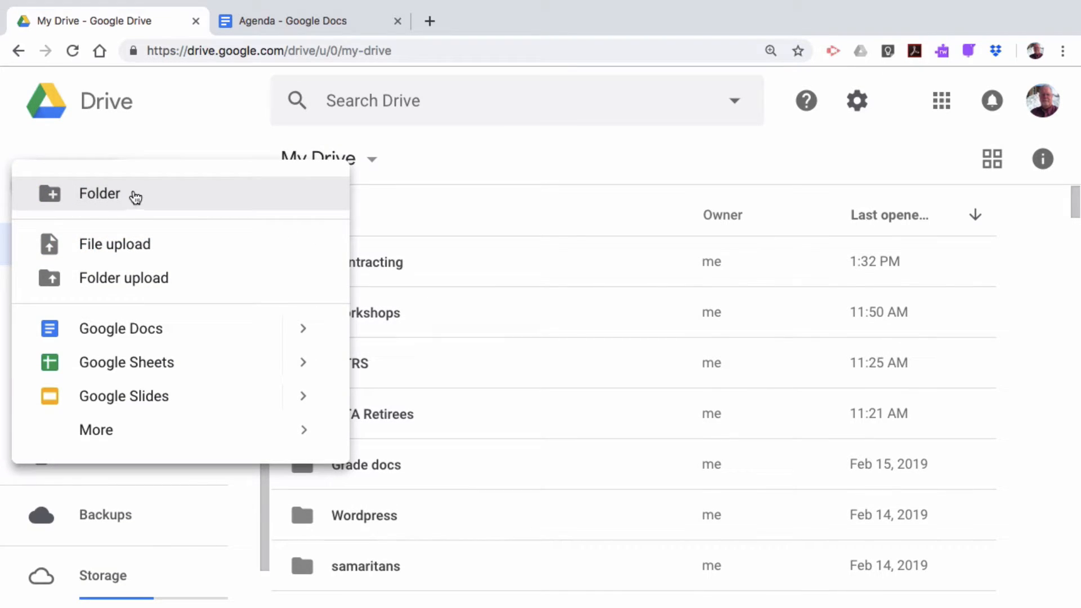
left_click(133, 197)
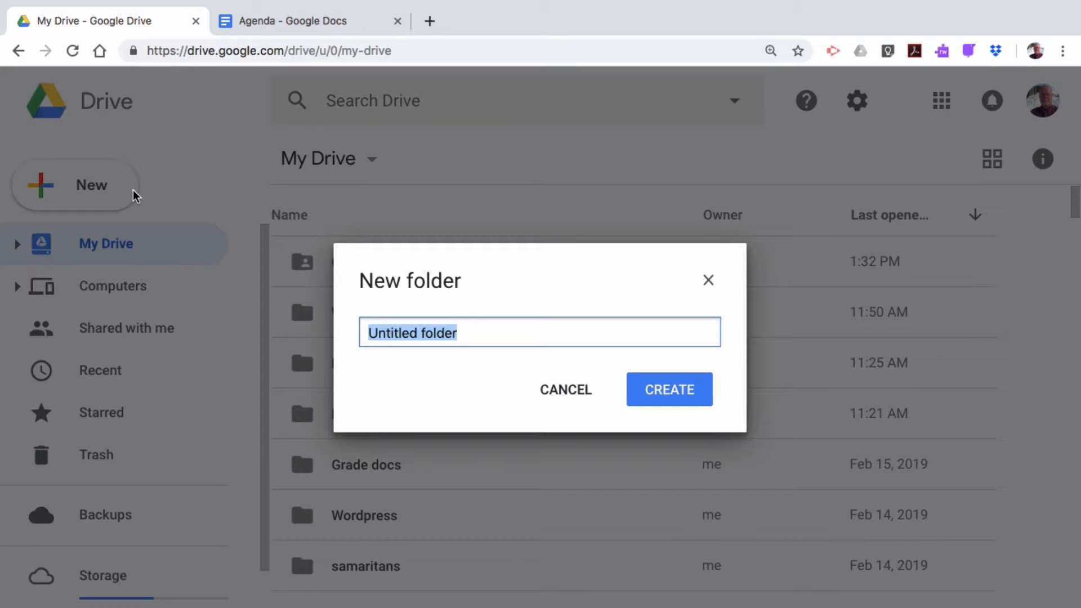
type("Testing")
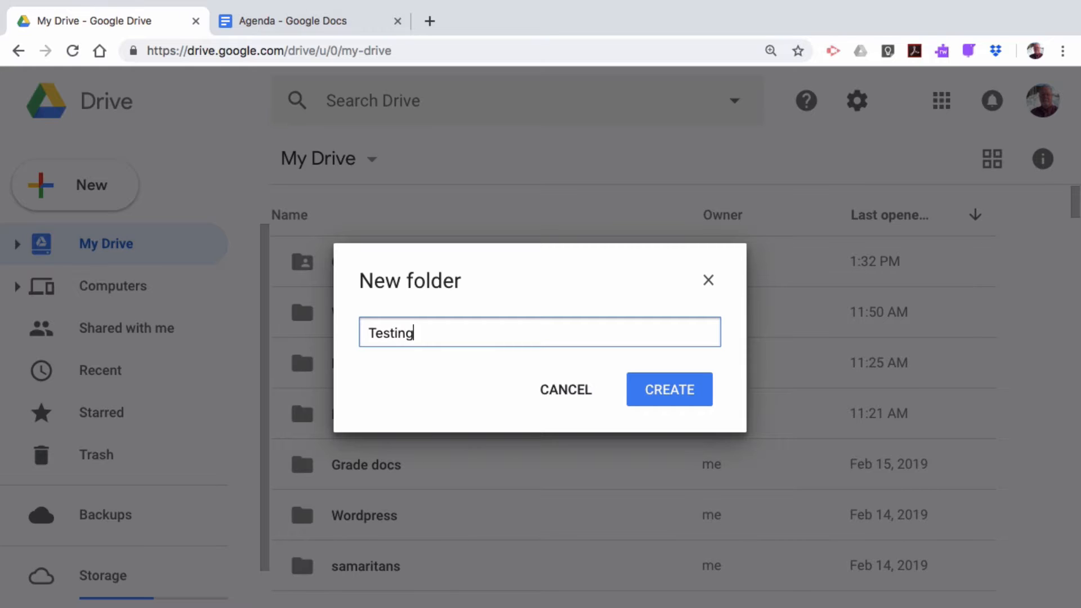
key("Return")
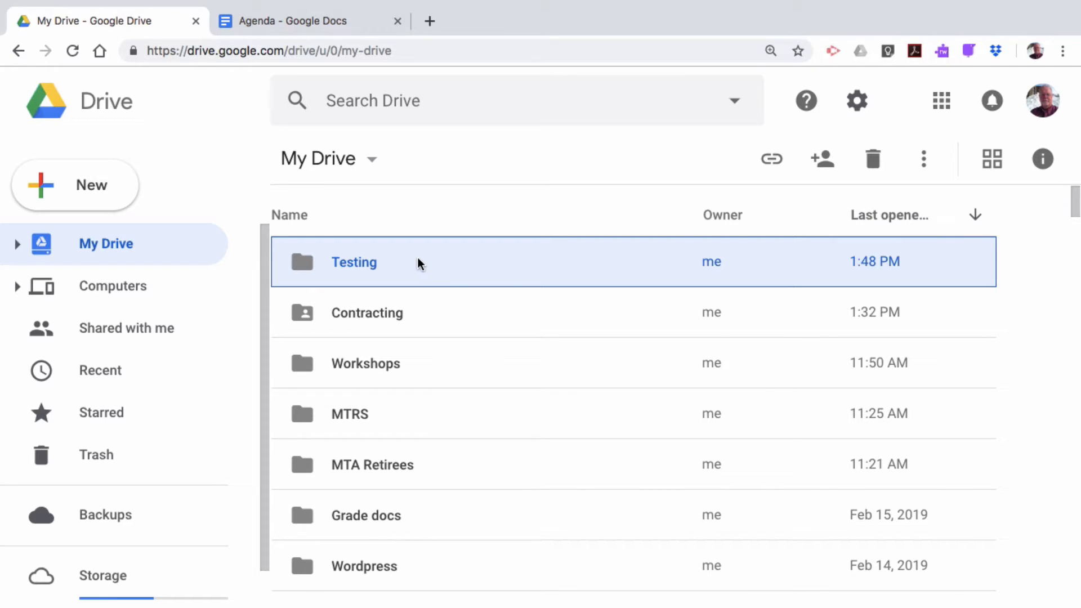
Change the color of the Testing folder to red
double_click(302, 261)
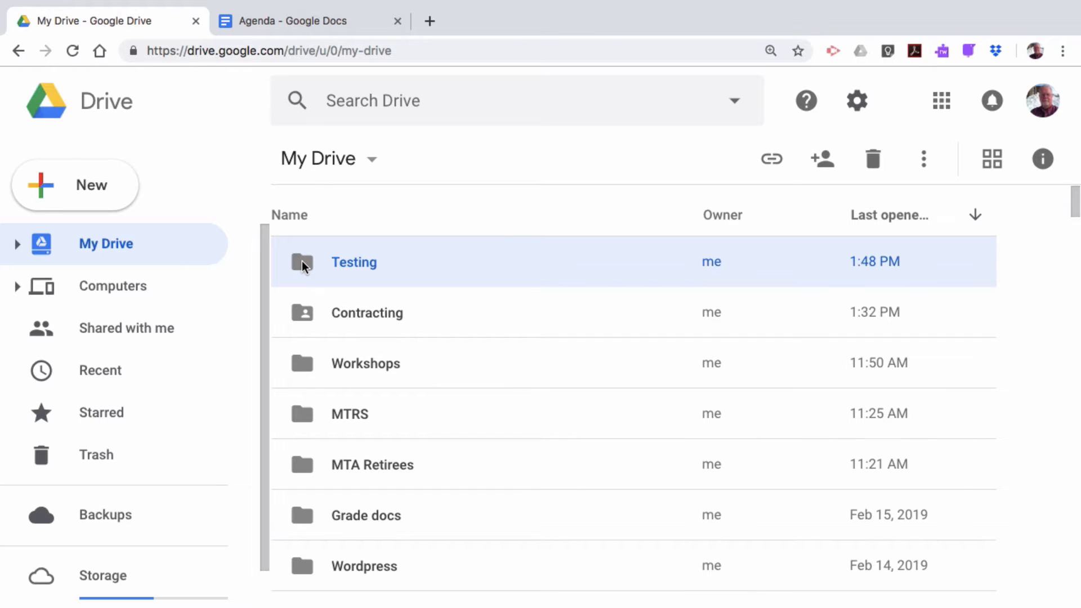
right_click(301, 261)
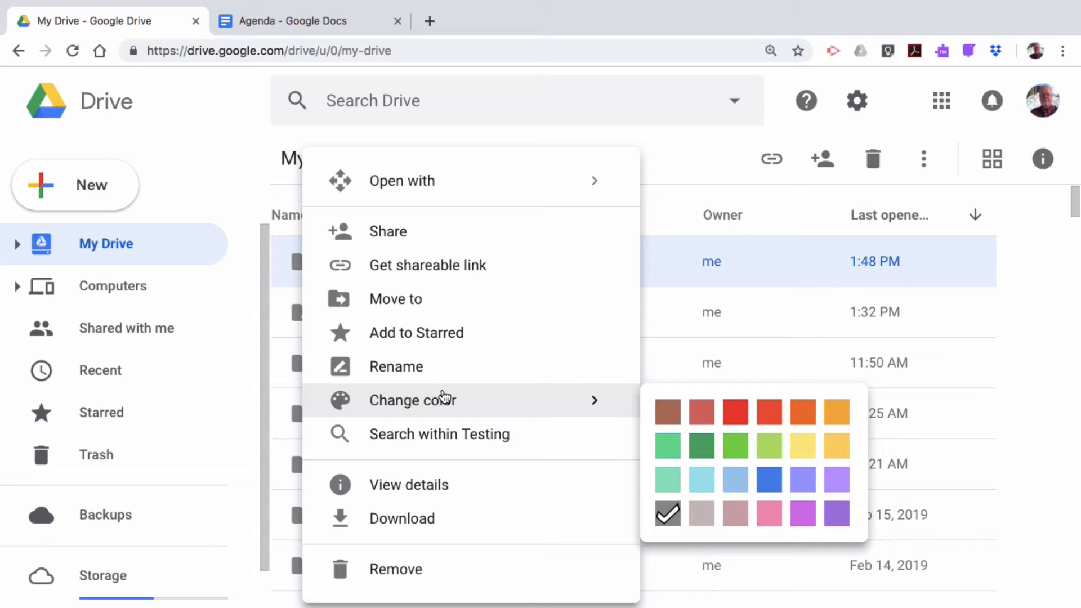
left_click(734, 411)
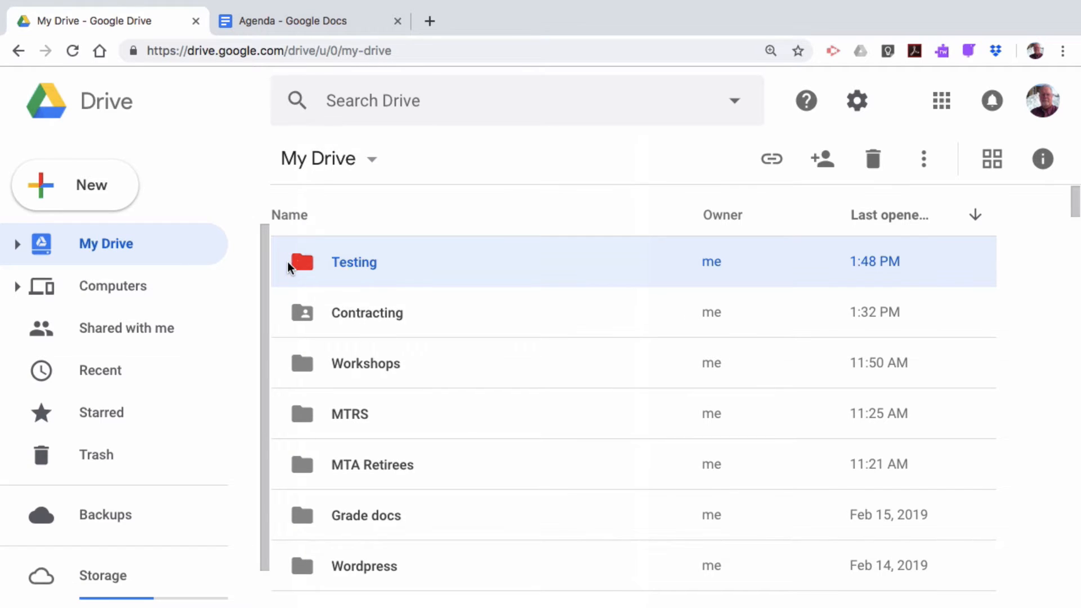
Open the Testing folder and create a blank Google Docs document inside it
double_click(307, 263)
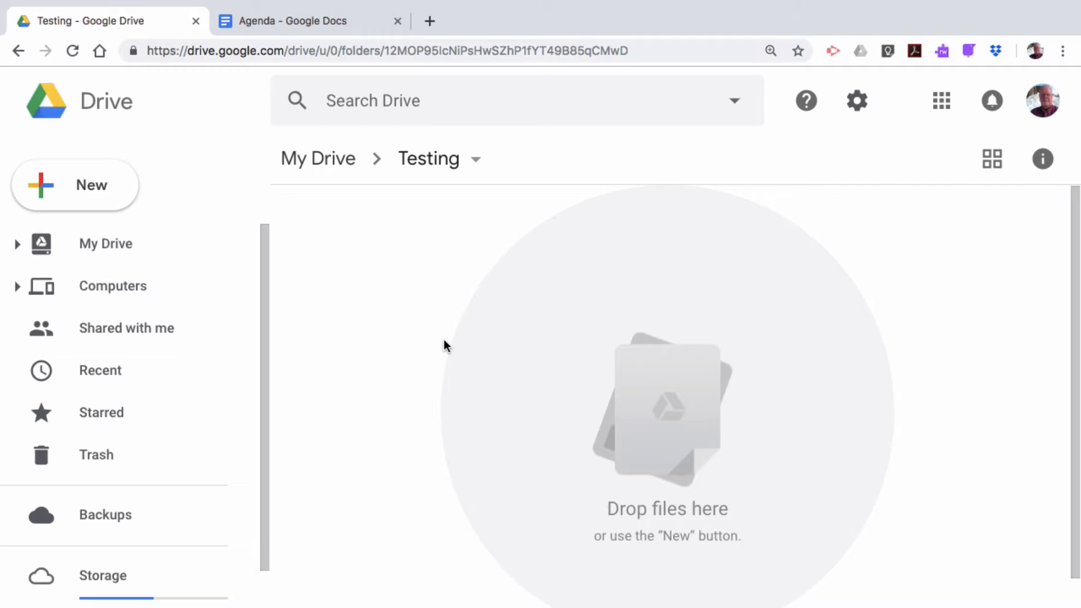
left_click(99, 186)
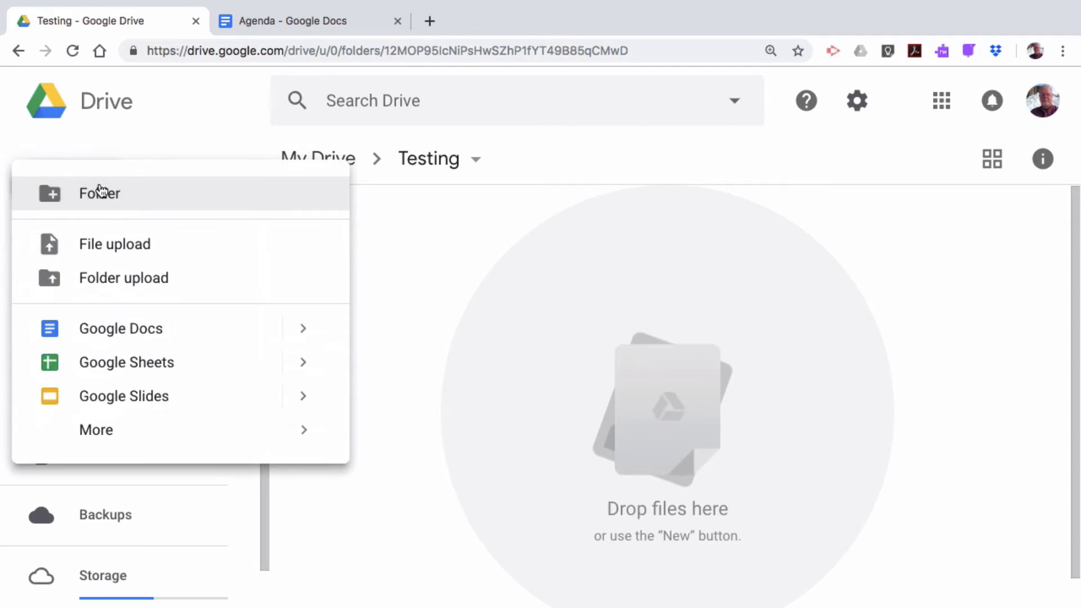
left_click(135, 332)
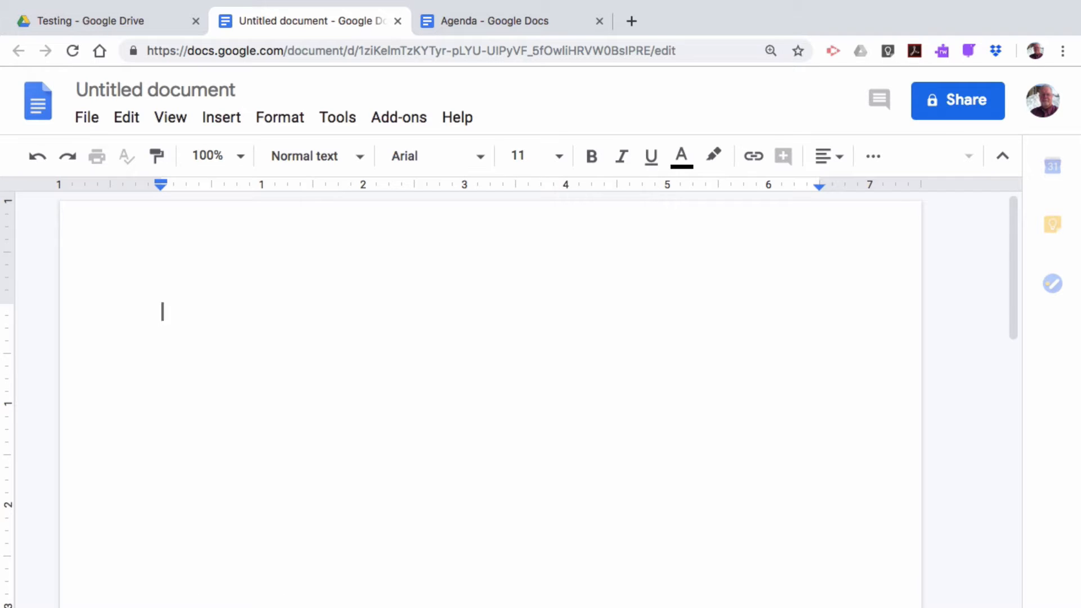
Enter the text "Testing Schedule" in the new document and name the document Testing Schedule
type("Testing ")
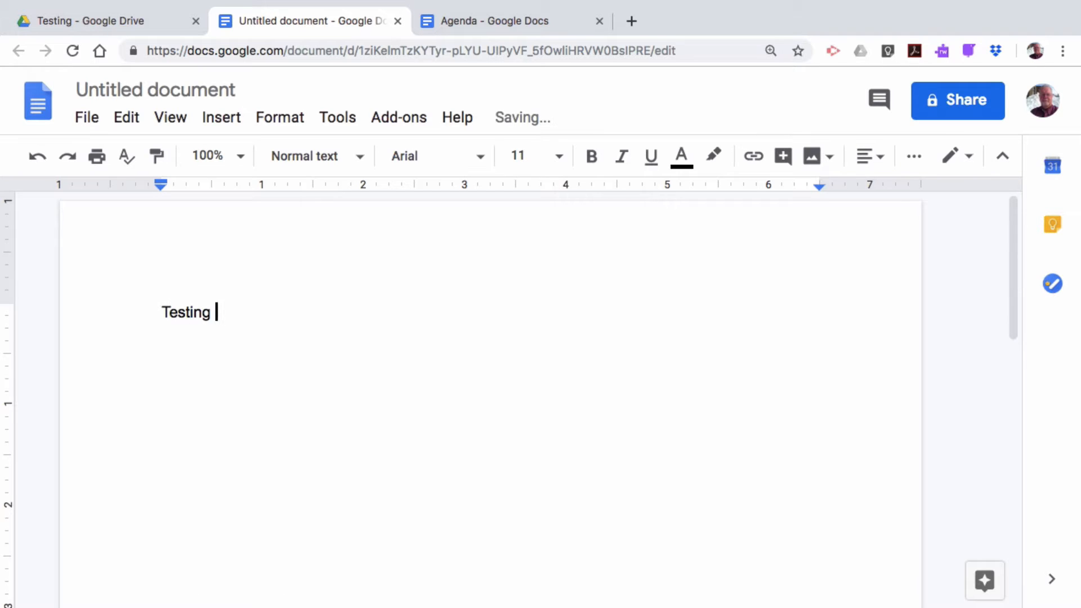
type("Schedule")
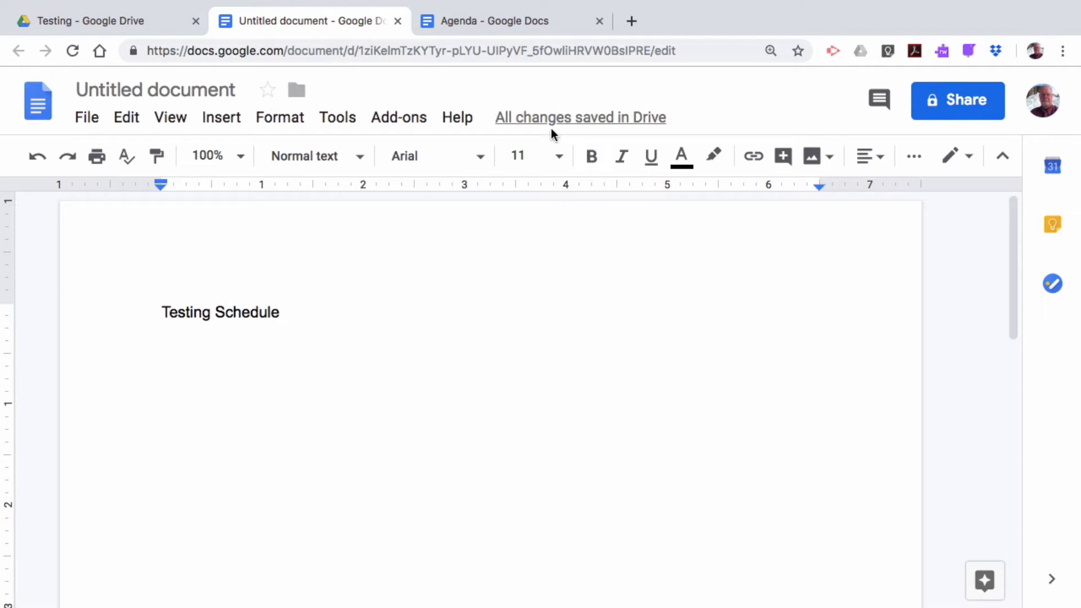
left_click(174, 86)
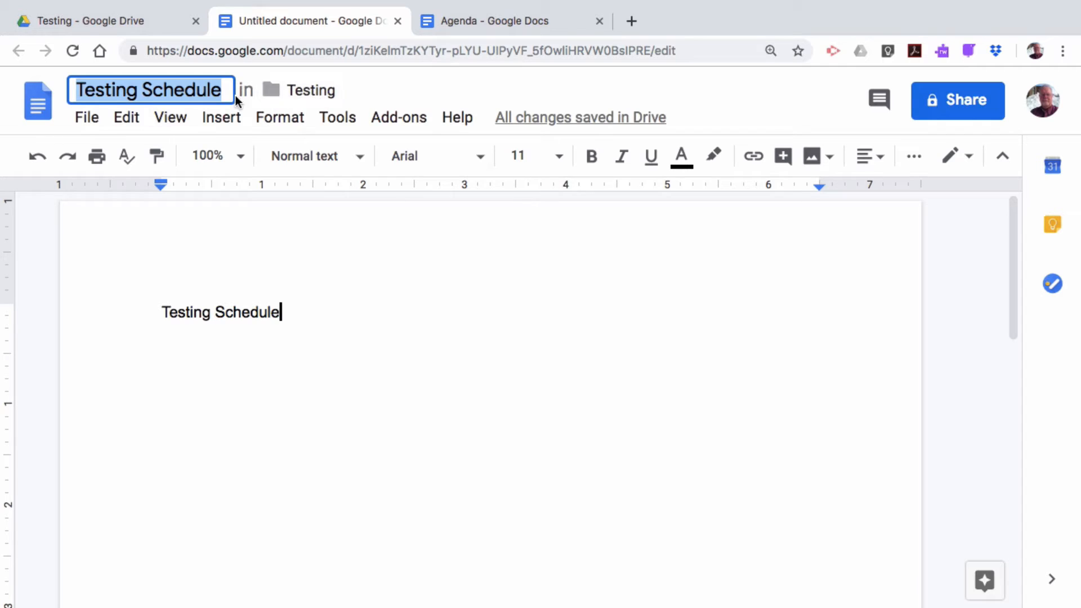
Switch back to Google Drive, check the Testing folder for the Testing Schedule document, and return to My Drive
left_click(120, 17)
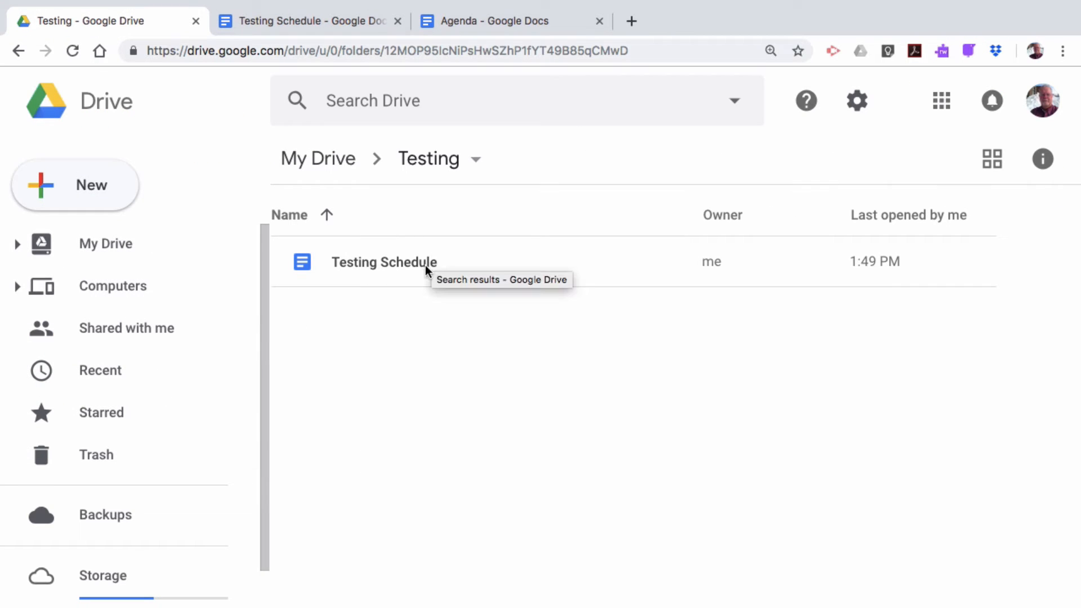
left_click(324, 162)
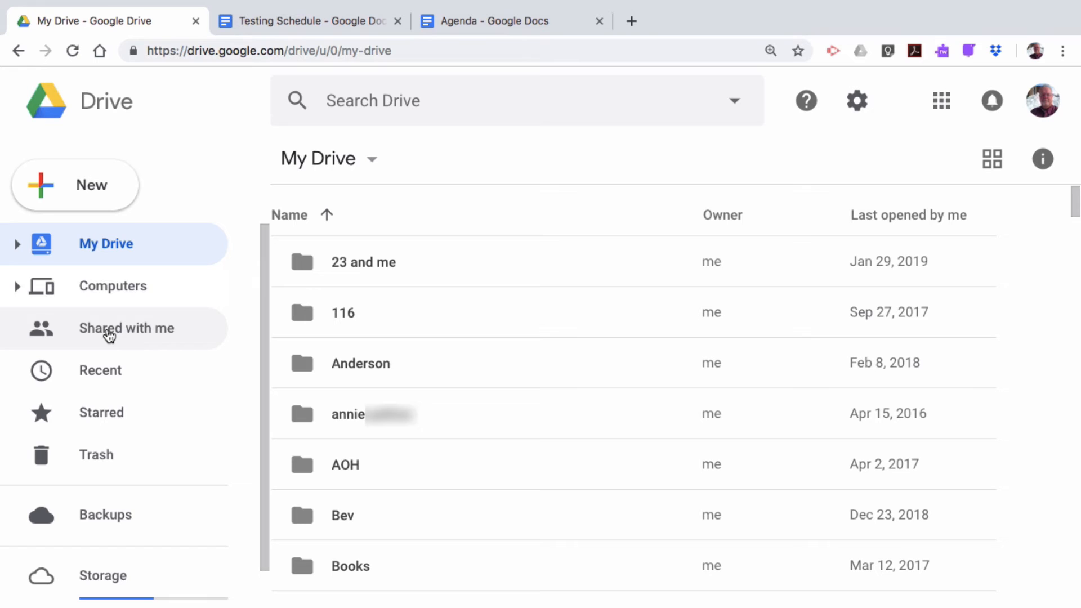
Open the Shared with me view and look through the files and who shared them, returning to the most recent ones
left_click(109, 335)
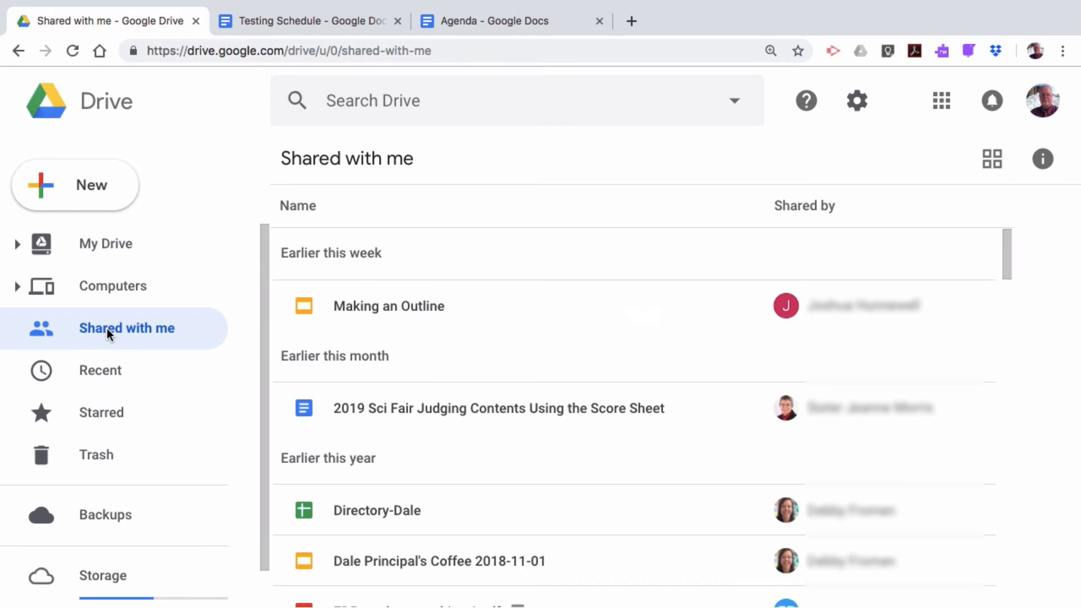
scroll(429, 345, "down", 5)
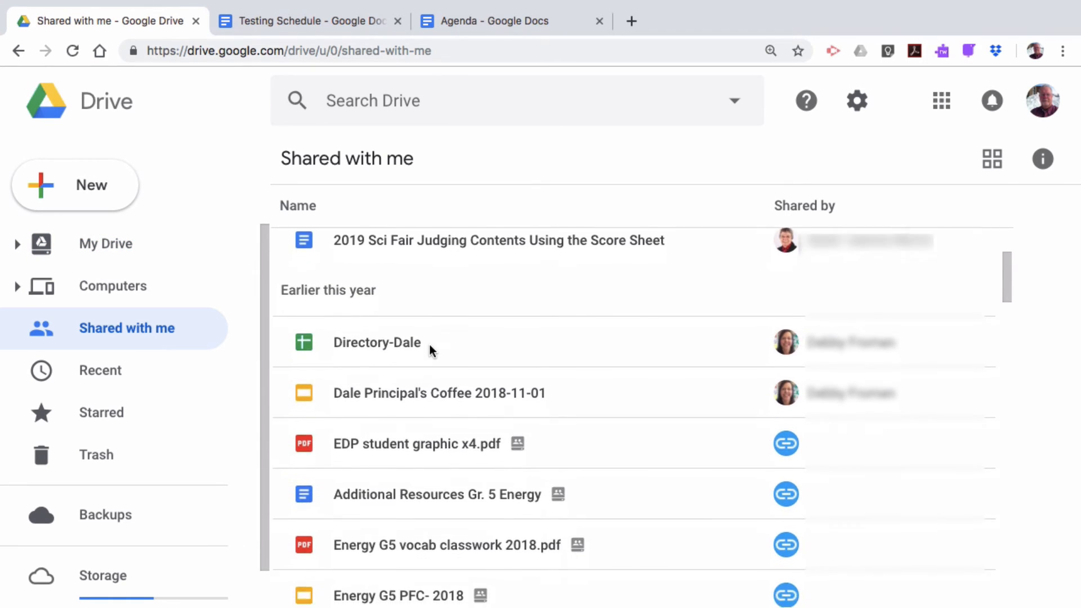
scroll(429, 346, "down", 9)
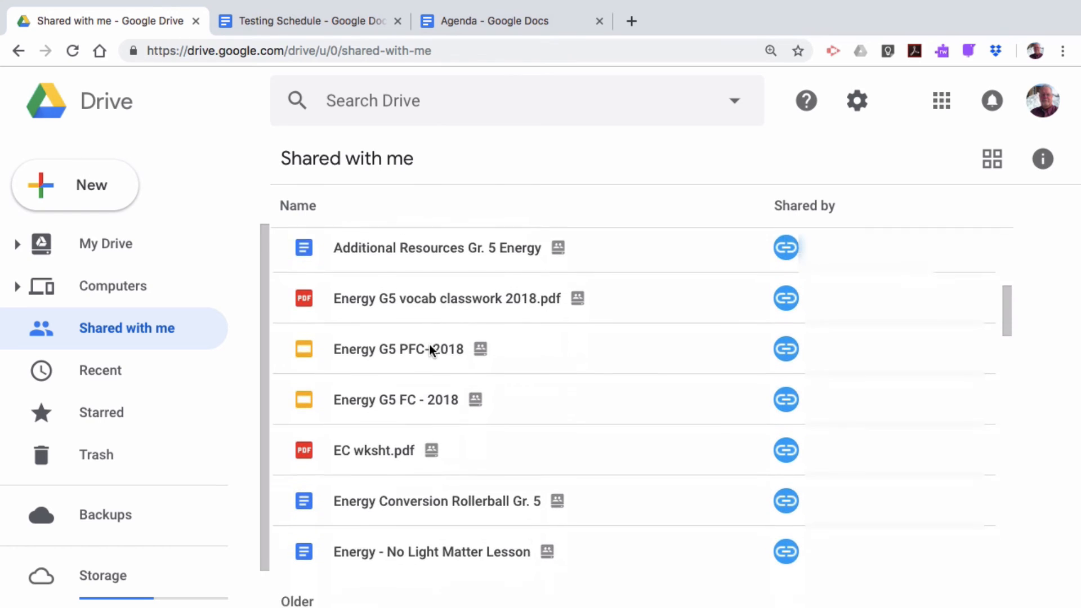
scroll(429, 345, "down", 9)
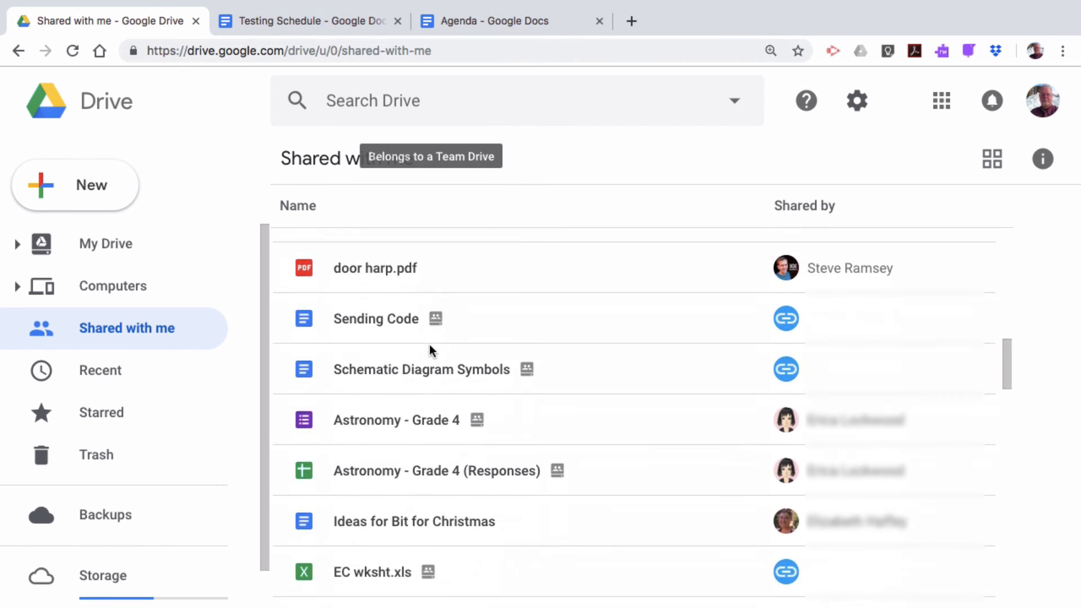
scroll(429, 345, "up", 3)
scroll(429, 345, "down", 9)
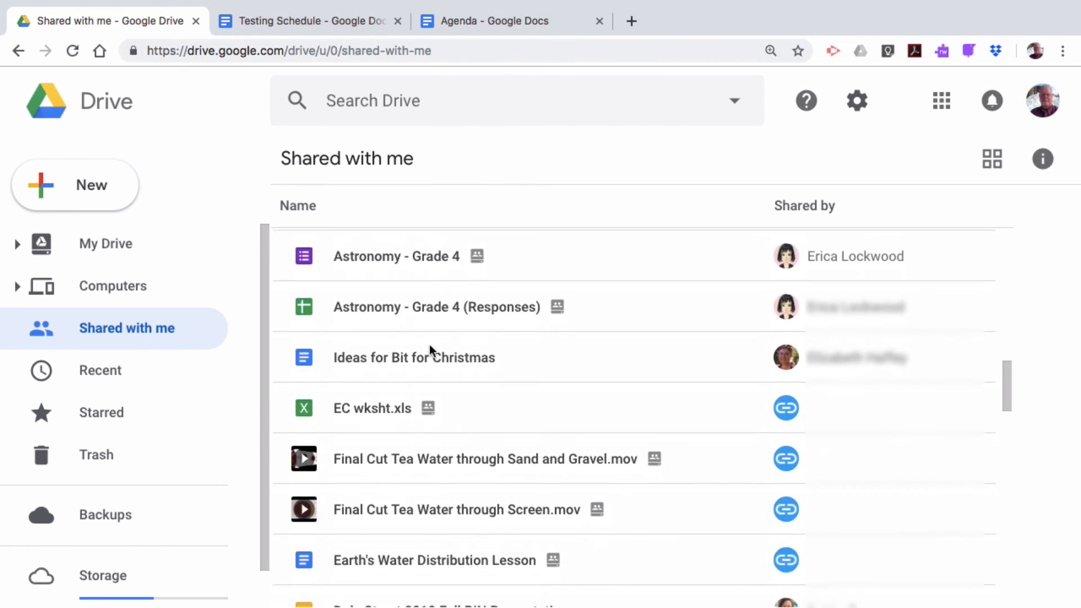
scroll(429, 346, "up", 20)
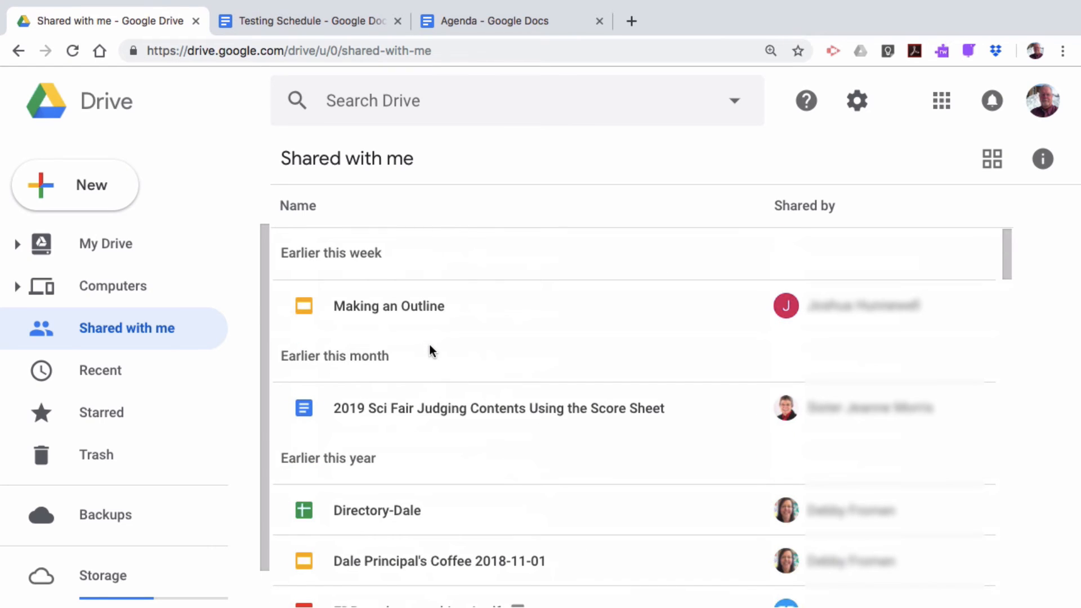